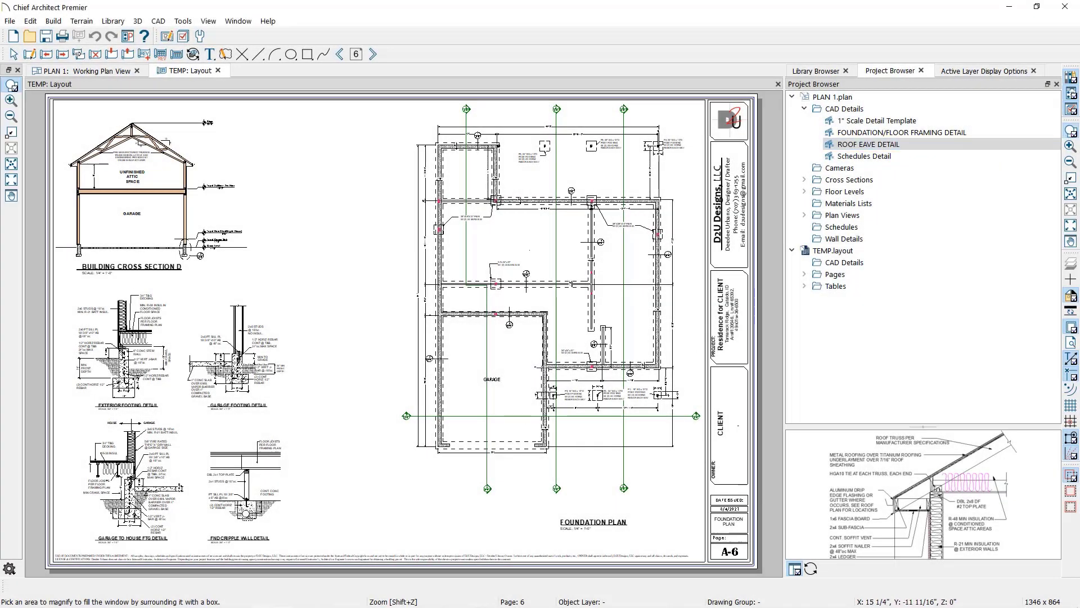
Zoom into the cross section and footing details, then close the TEMP: Layout sheet.
{"action": "left_click_drag", "start_coordinate": [56, 557], "coordinate": [453, 226]}
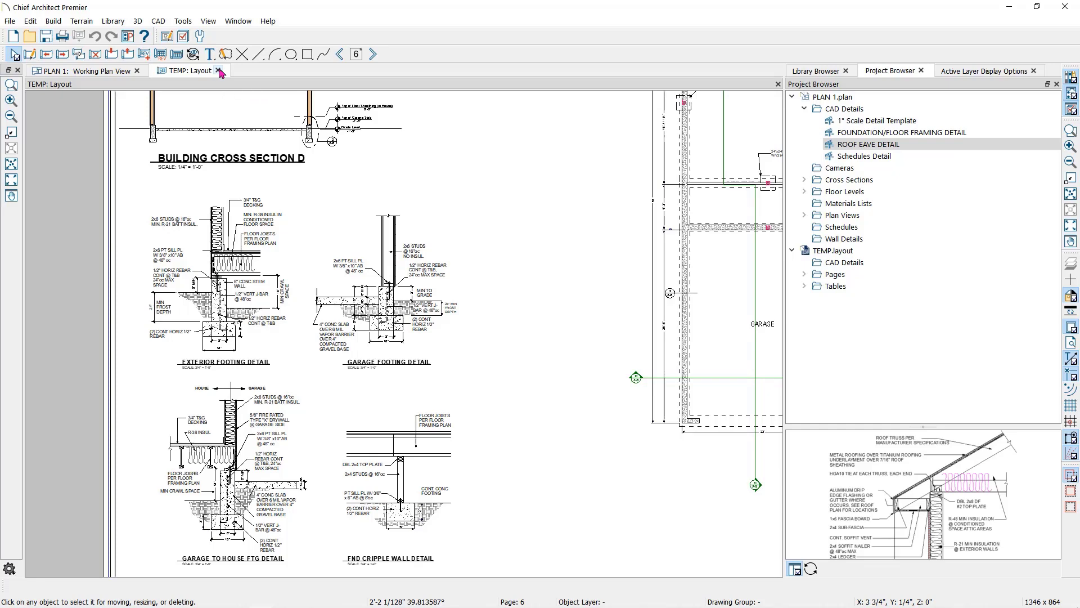
{"action": "left_click", "coordinate": [218, 69]}
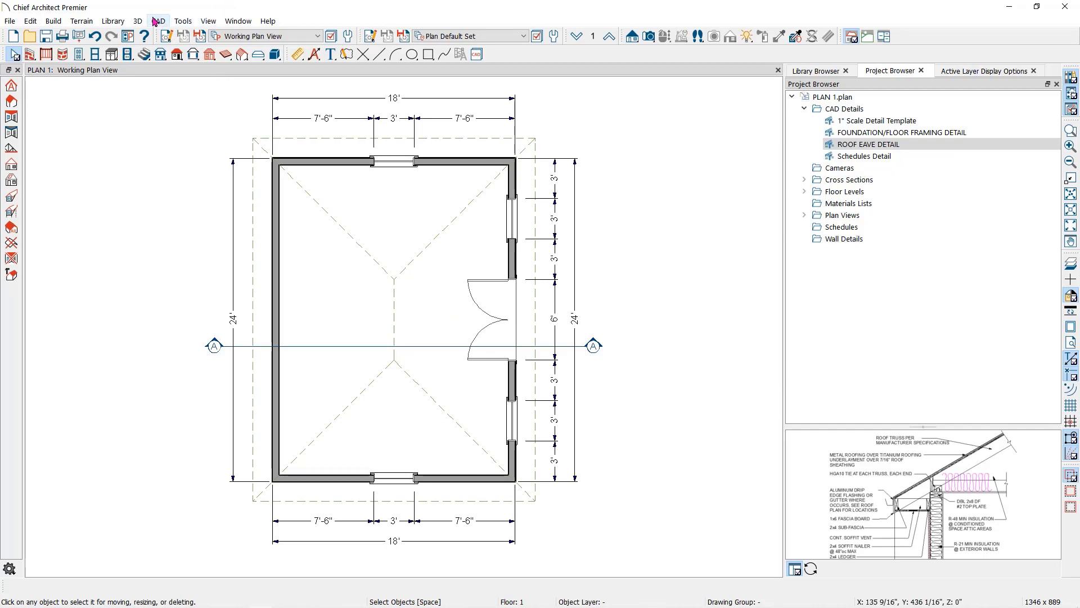
{"action": "left_click", "coordinate": [159, 22]}
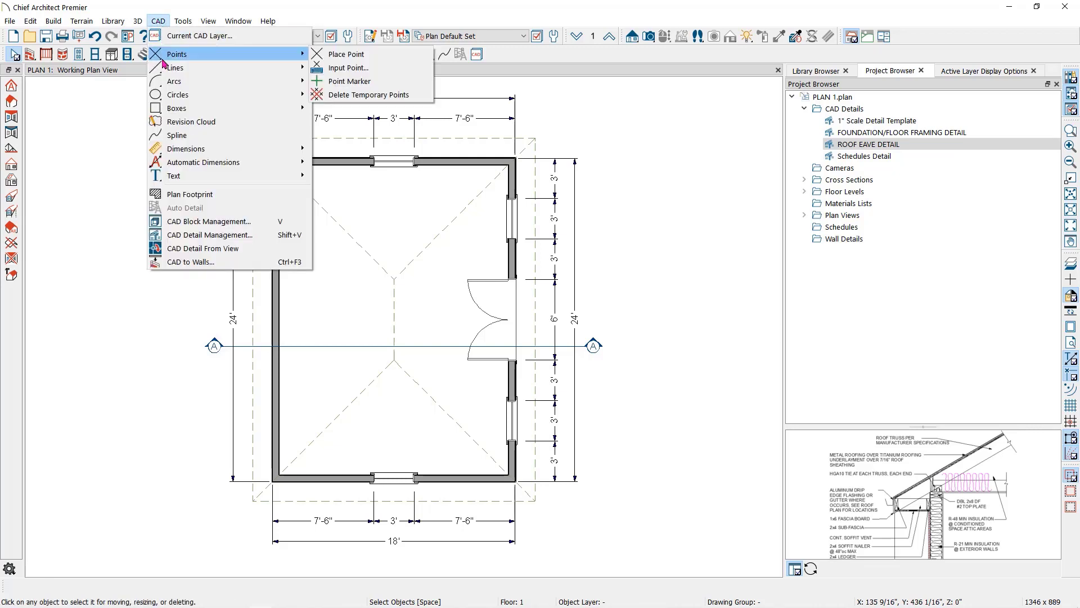
{"action": "left_click", "coordinate": [187, 240]}
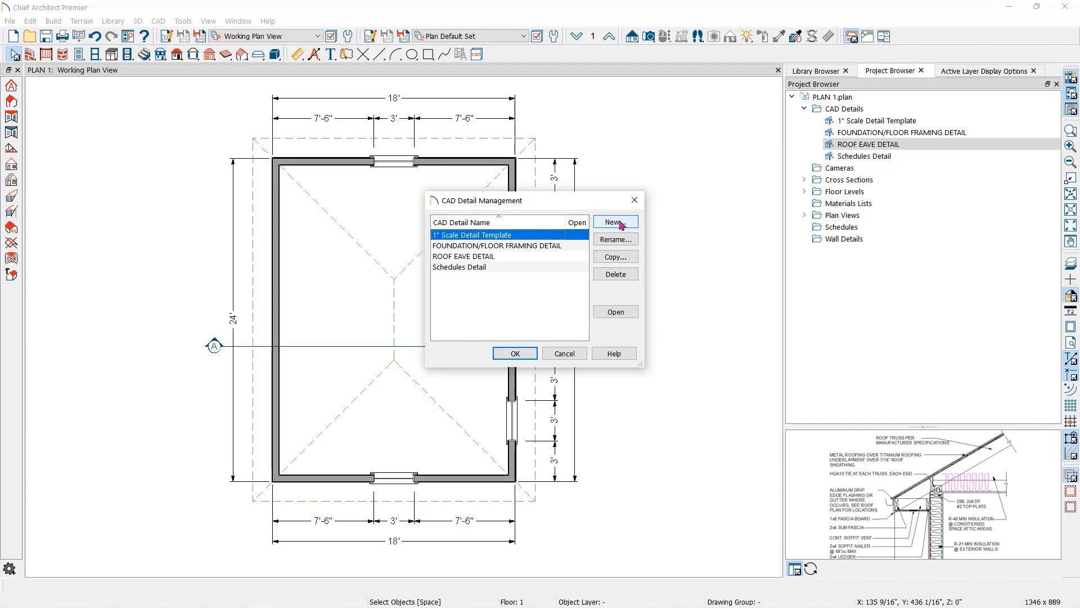
{"action": "left_click", "coordinate": [634, 200]}
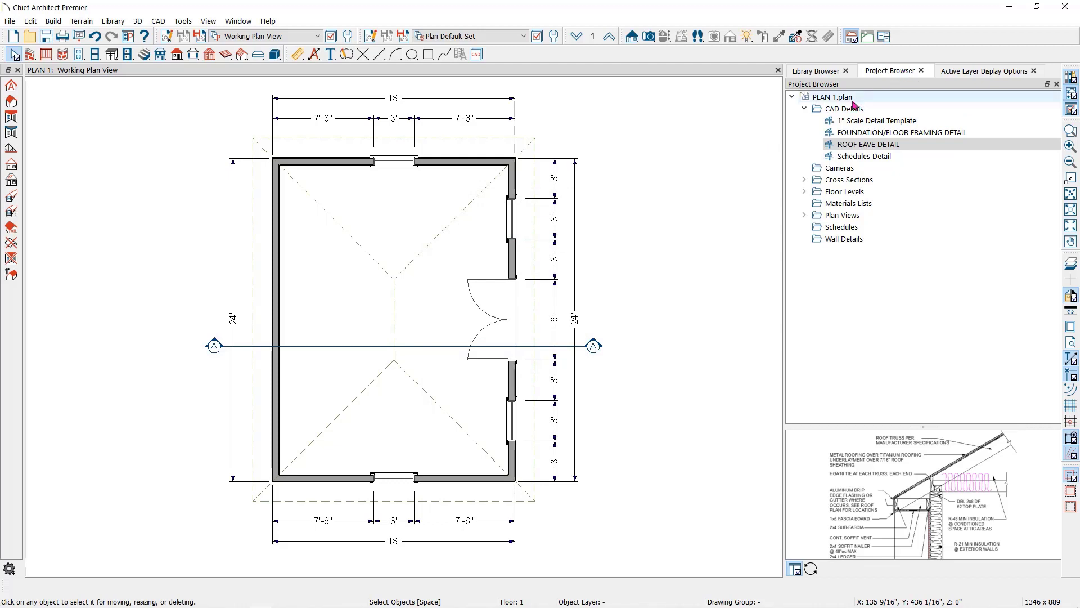
Add an empty CAD detail named DECK DETAILS under the plan's CAD Details folder.
{"action": "left_click", "coordinate": [836, 114]}
{"action": "right_click", "coordinate": [836, 113]}
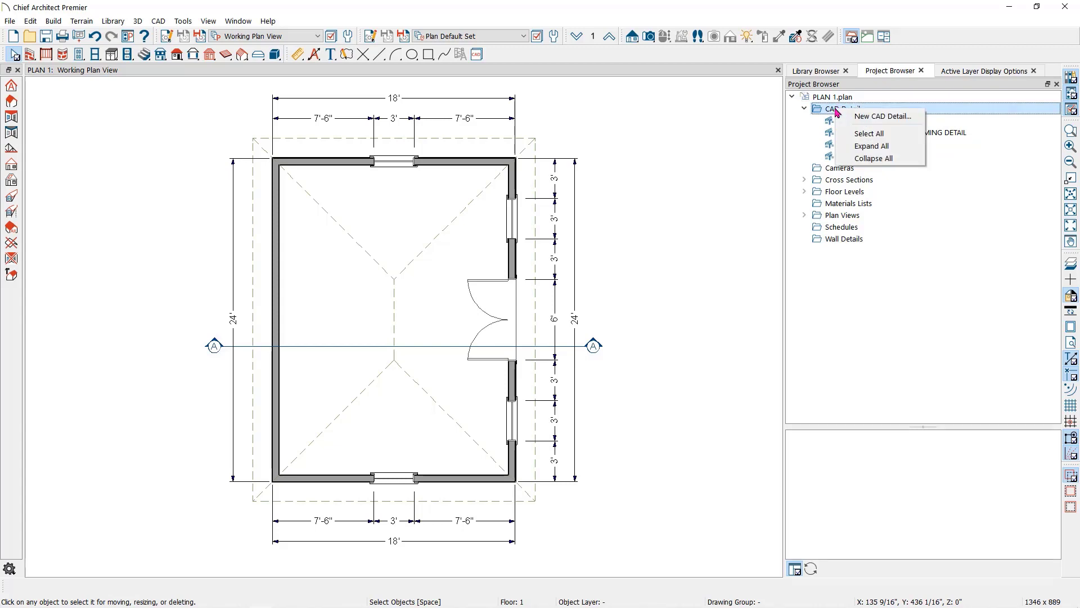
{"action": "left_click", "coordinate": [868, 120]}
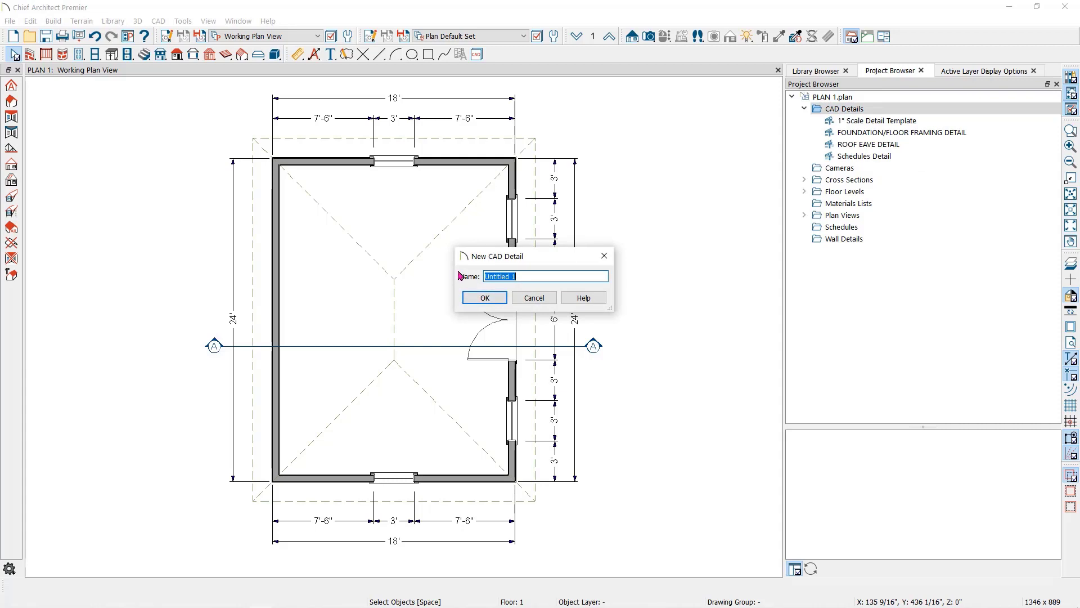
{"action": "key", "text": "BackSpace"}
{"action": "type", "text": "DETAIL"}
{"action": "type", "text": "S"}
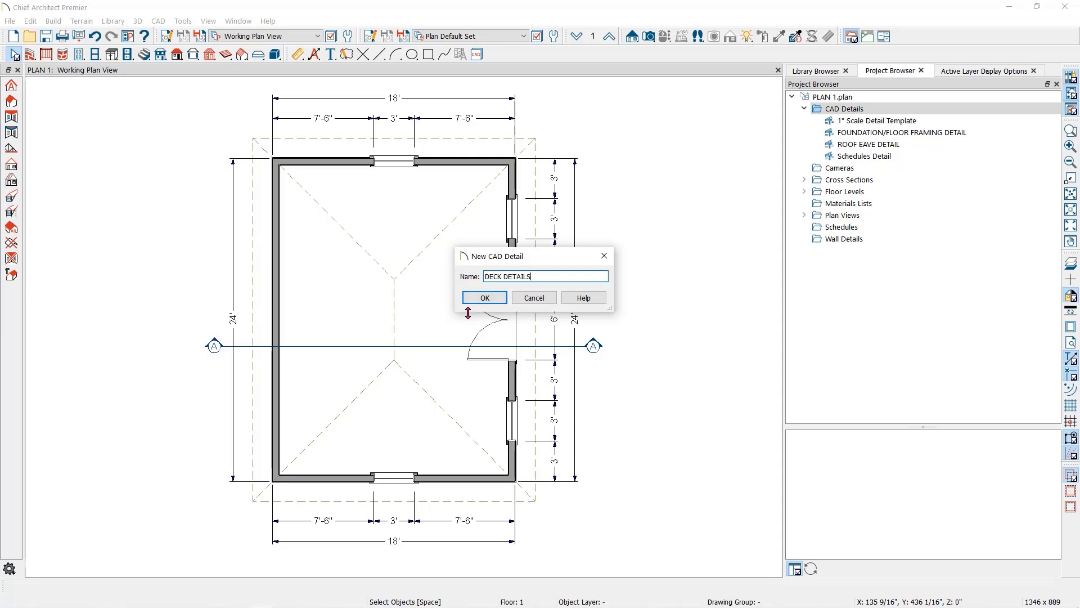
{"action": "left_click", "coordinate": [480, 302]}
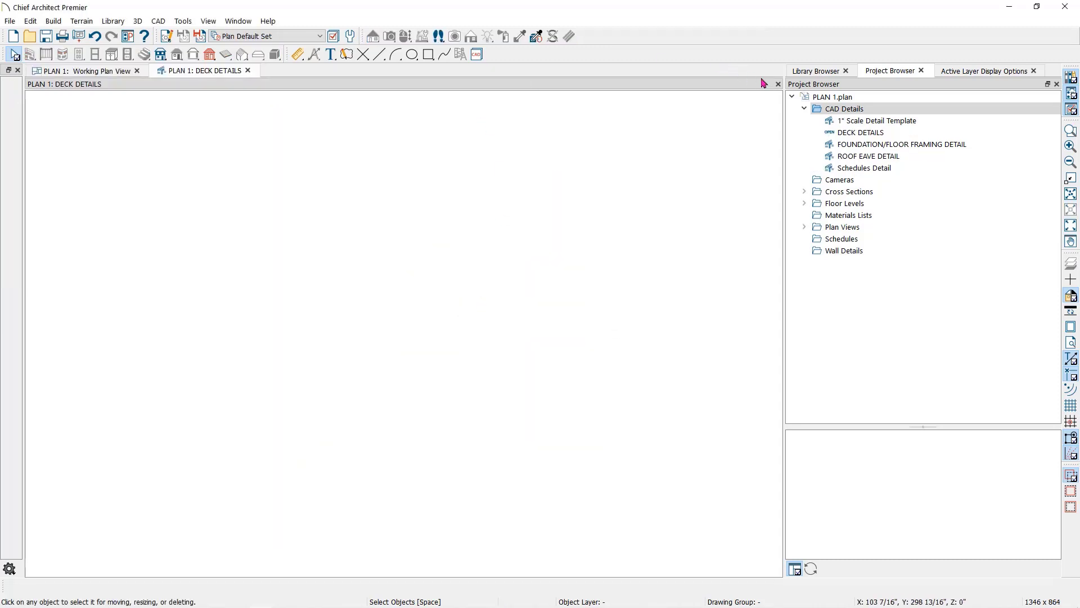
Close DECK DETAILS, open FOUNDATION/FLOOR FRAMING DETAIL, and try the Box, Text and Dimension tools.
{"action": "left_click", "coordinate": [777, 85]}
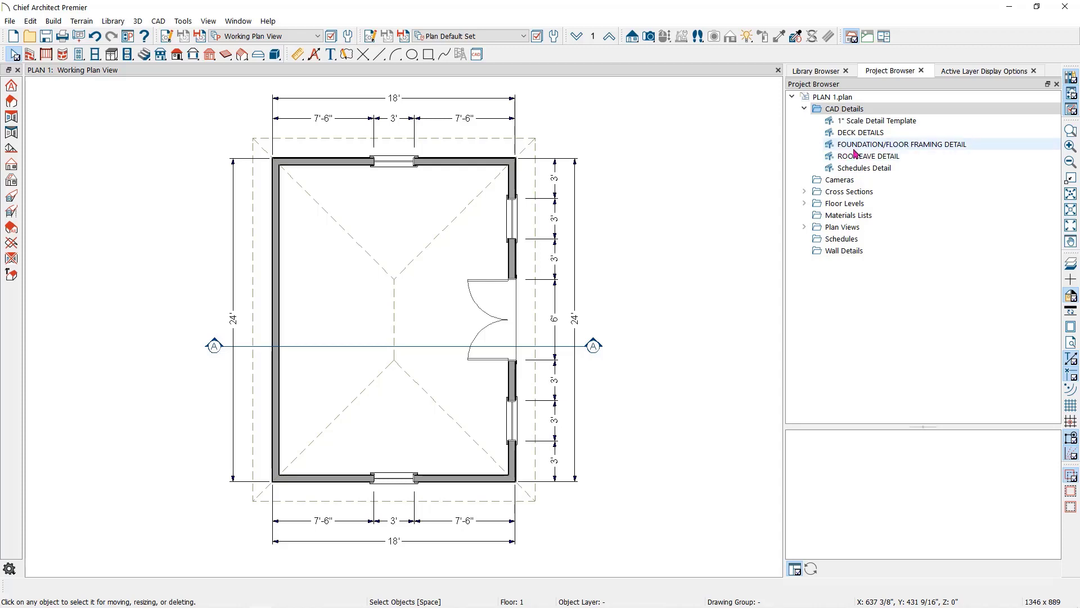
{"action": "double_click", "coordinate": [853, 144]}
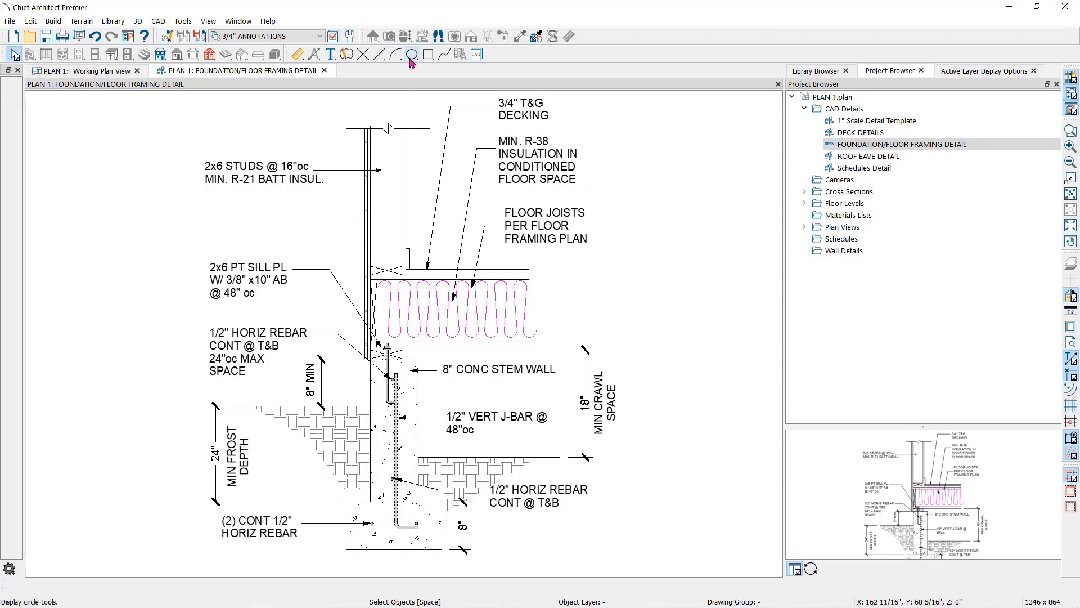
{"action": "left_click", "coordinate": [427, 57]}
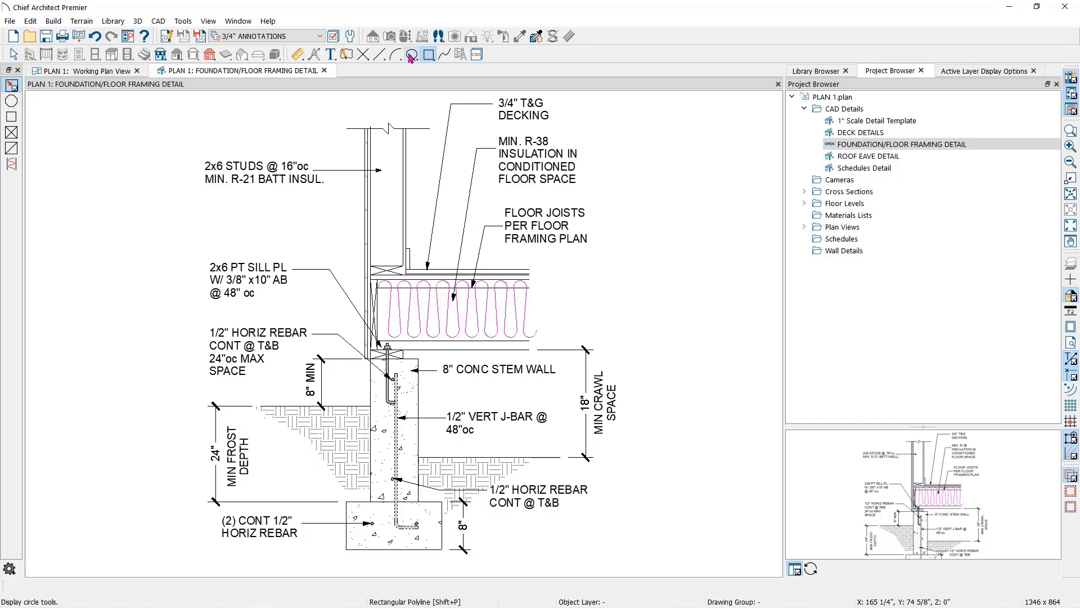
{"action": "left_click", "coordinate": [331, 55]}
{"action": "left_click", "coordinate": [298, 55]}
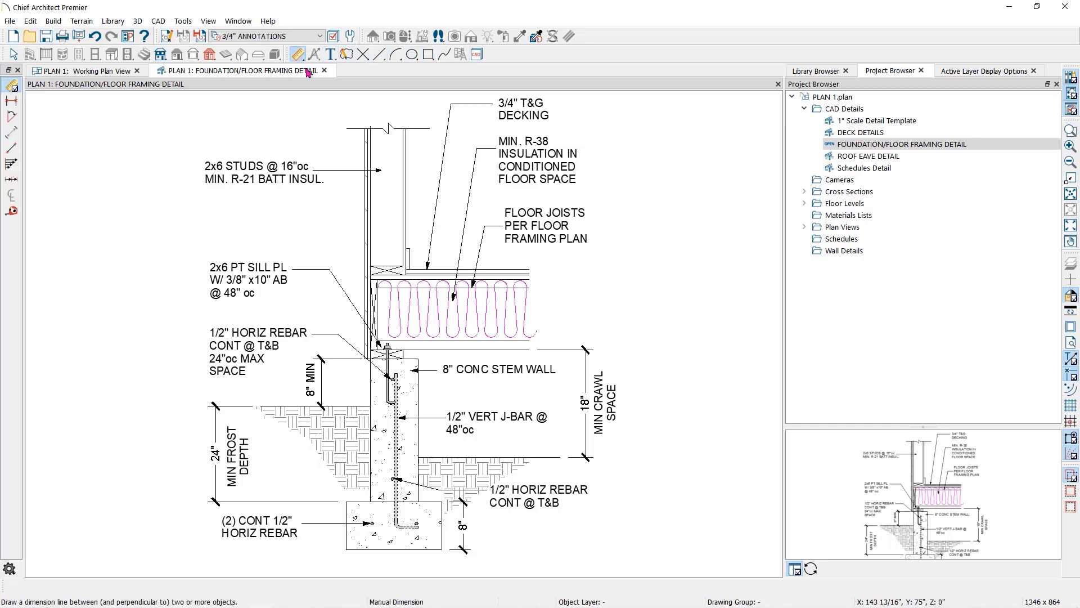
{"action": "key", "text": "space"}
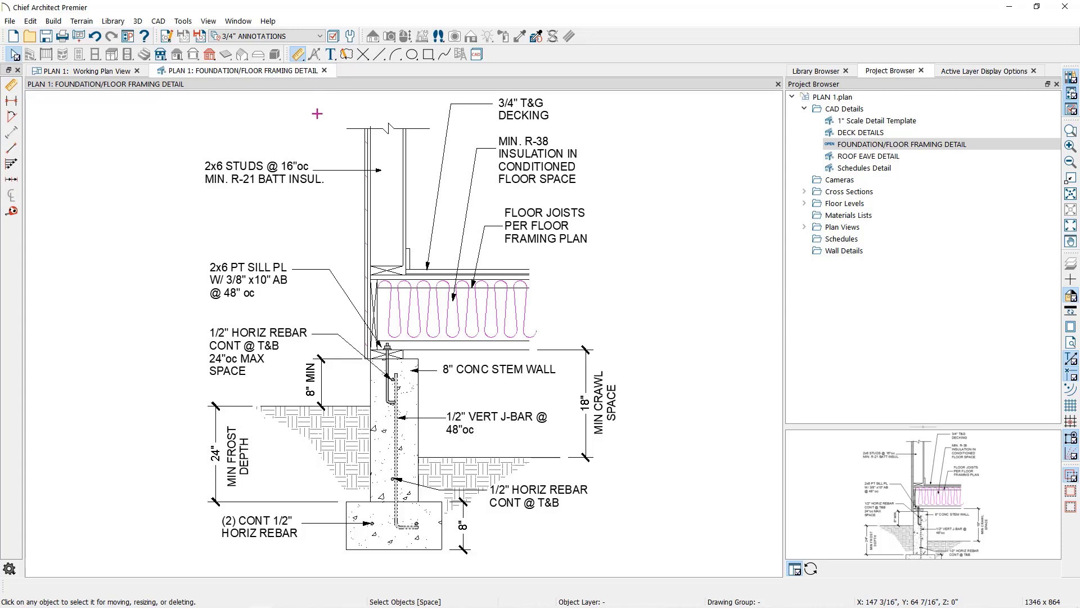
Open Building Section A from section line A, then return to the framing detail.
{"action": "left_click", "coordinate": [116, 75]}
{"action": "left_click", "coordinate": [215, 360]}
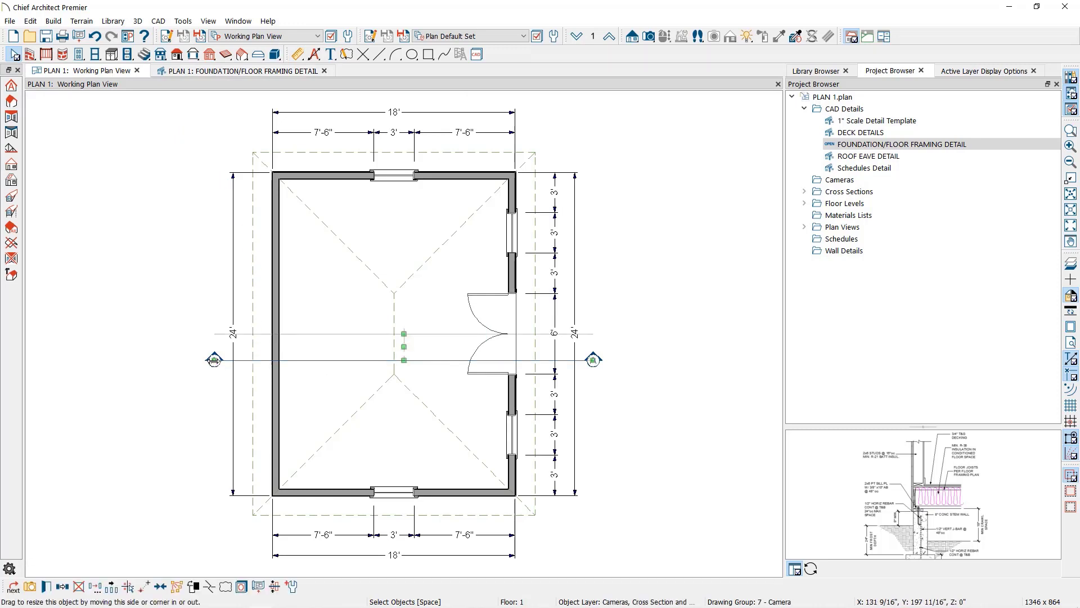
{"action": "double_click", "coordinate": [214, 361]}
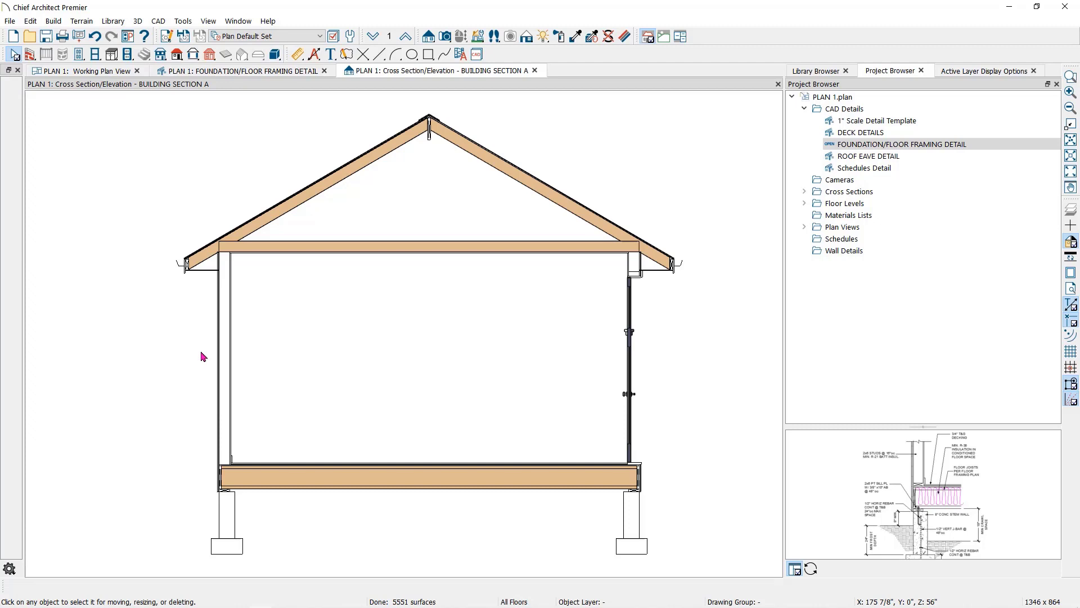
{"action": "left_click", "coordinate": [270, 75]}
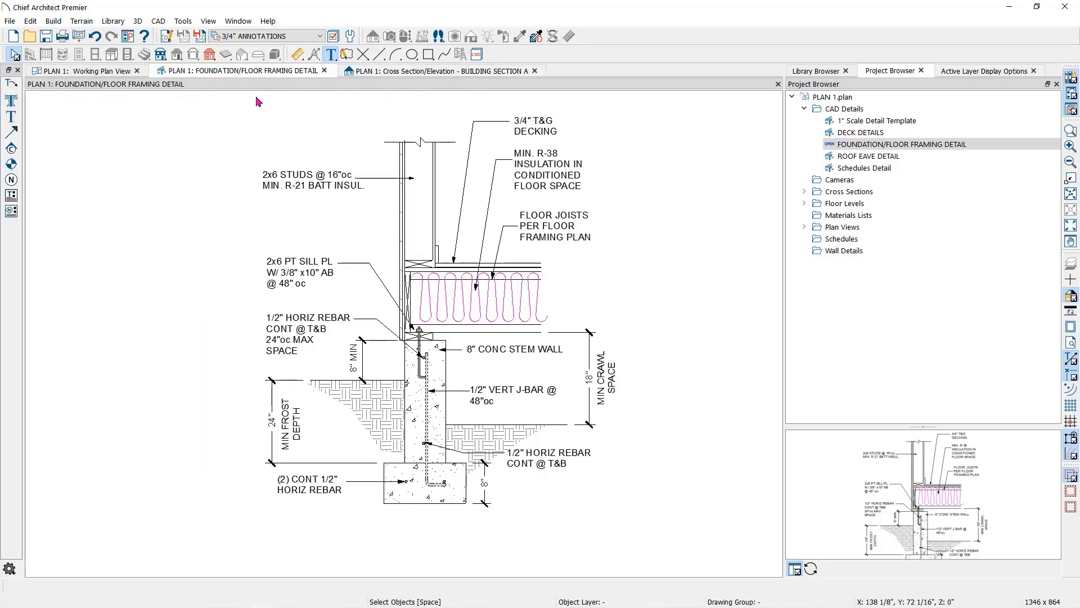
Combine every framing detail object into one CAD block, nudge it, and add it to the library.
{"action": "left_click", "coordinate": [309, 185]}
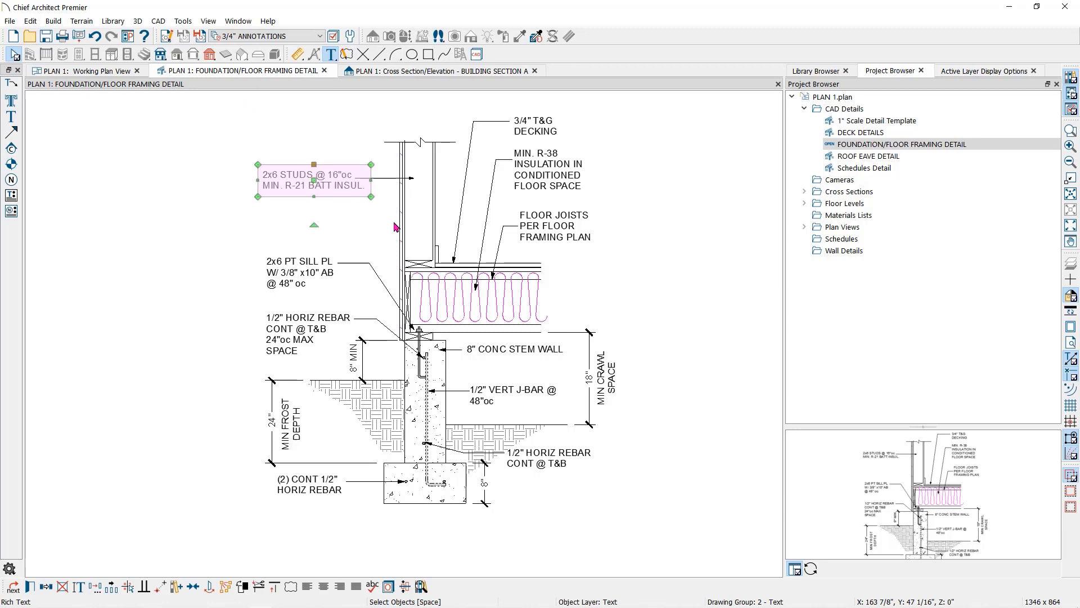
{"action": "left_click", "coordinate": [401, 226]}
{"action": "left_click", "coordinate": [432, 280]}
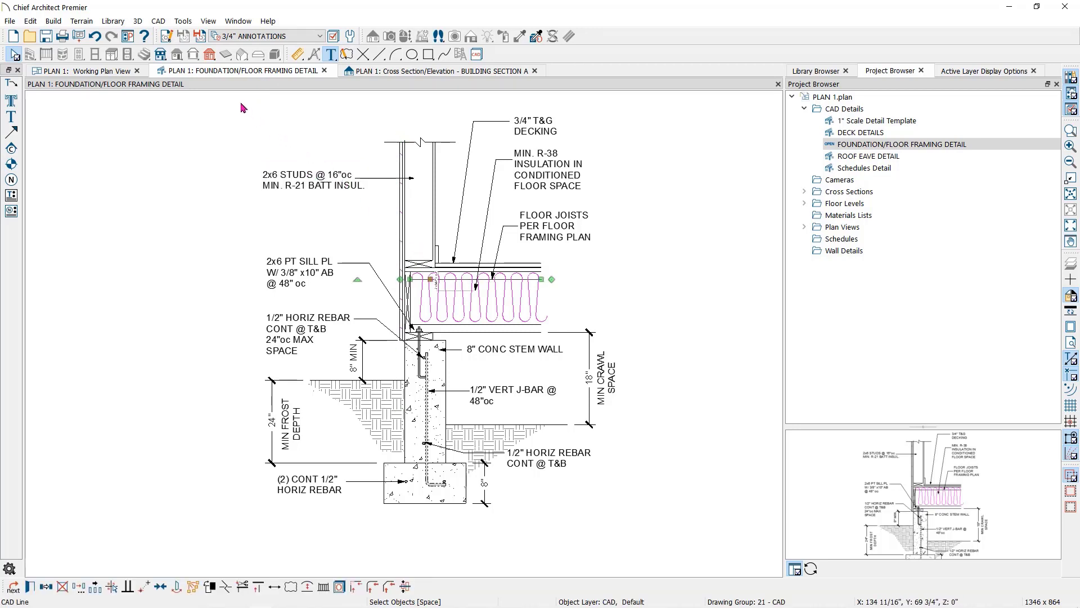
{"action": "left_click_drag", "start_coordinate": [242, 103], "coordinate": [684, 526]}
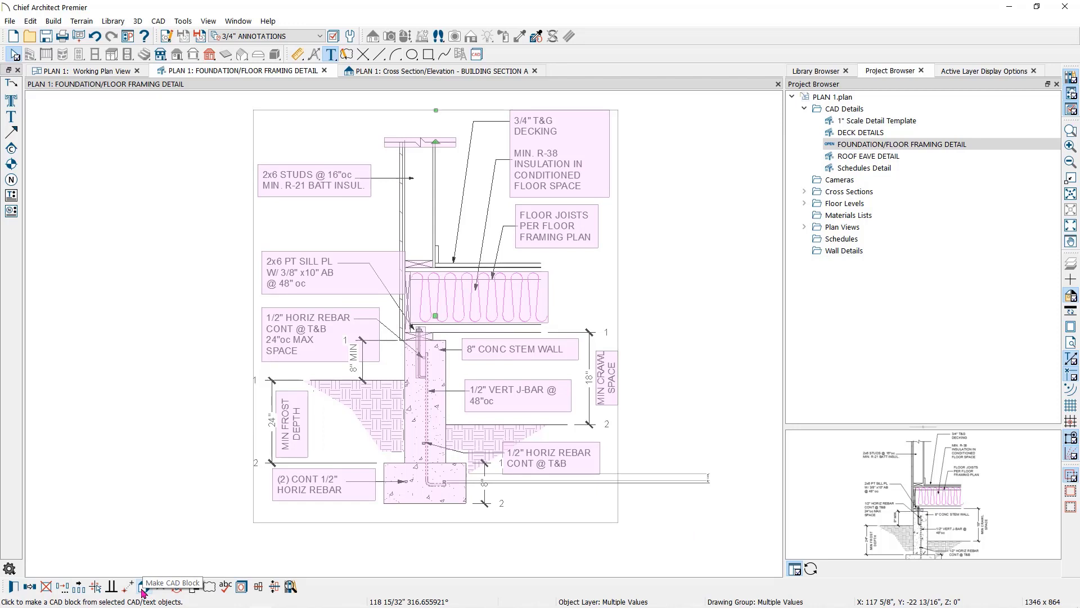
{"action": "left_click", "coordinate": [142, 592]}
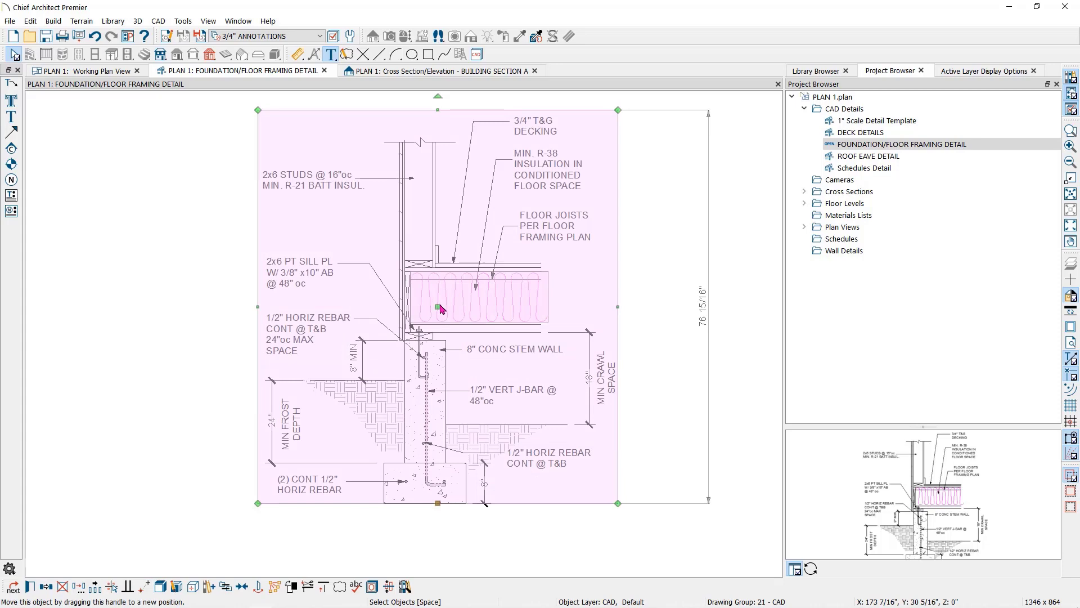
{"action": "mouse_move", "coordinate": [438, 305]}
{"action": "left_mouse_down"}
{"action": "mouse_move", "coordinate": [362, 307]}
{"action": "mouse_move", "coordinate": [441, 309]}
{"action": "left_mouse_up"}
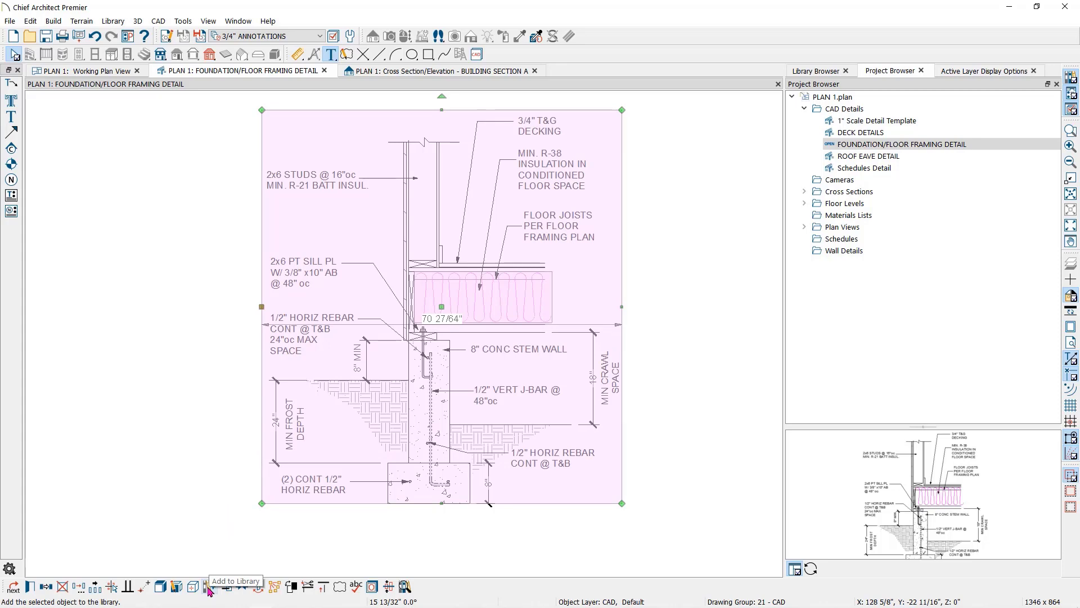
{"action": "left_click", "coordinate": [209, 590]}
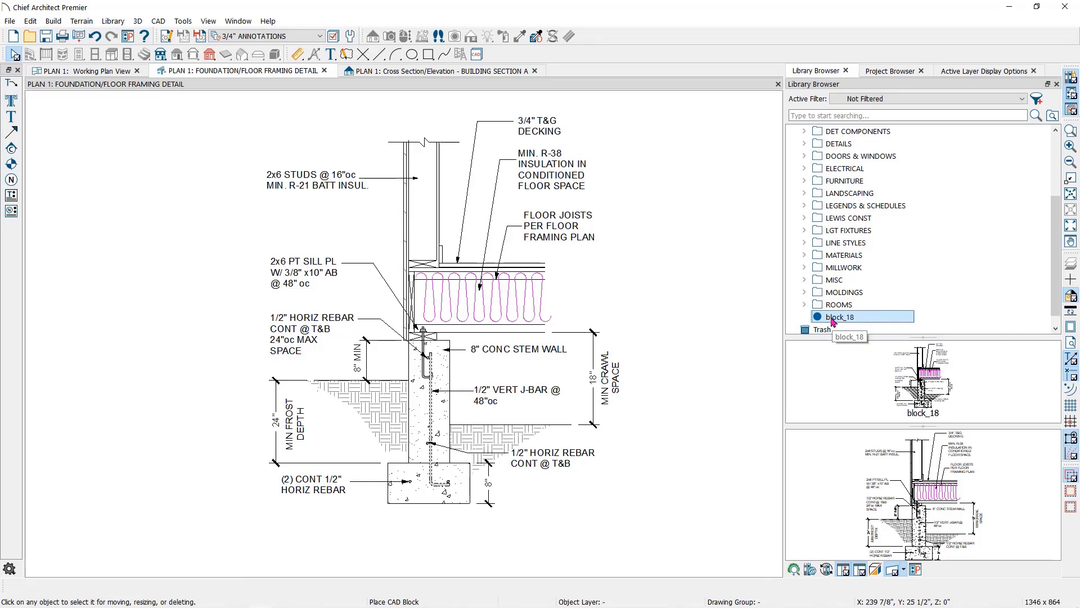
Rename library item block_18 to FOUNDATION/FRAMING DETAIL.
{"action": "left_click", "coordinate": [833, 322]}
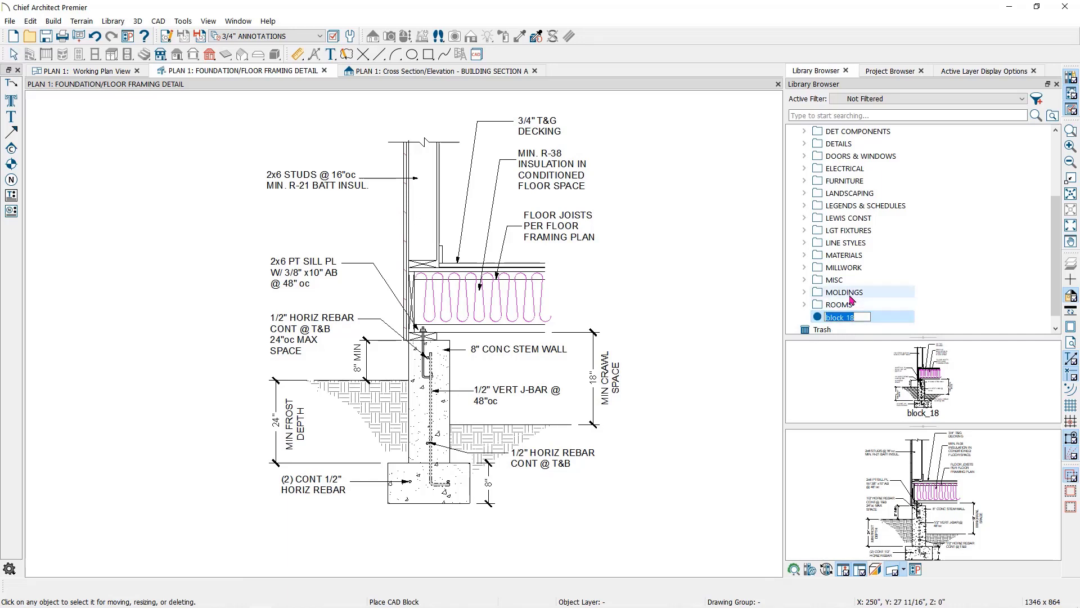
{"action": "type", "text": "FOUND"}
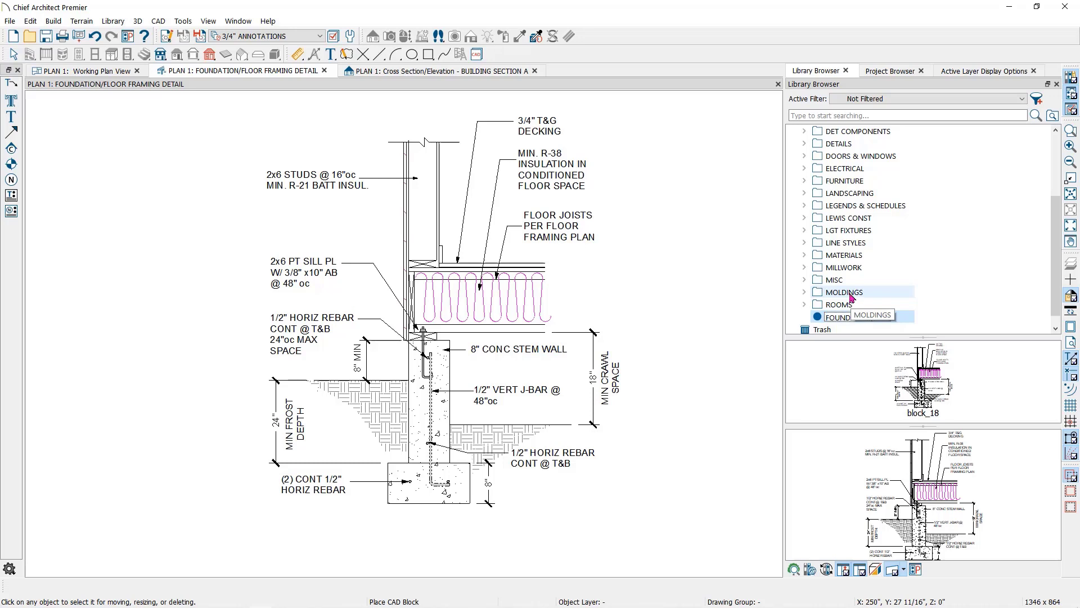
{"action": "type", "text": "ATION/FR"}
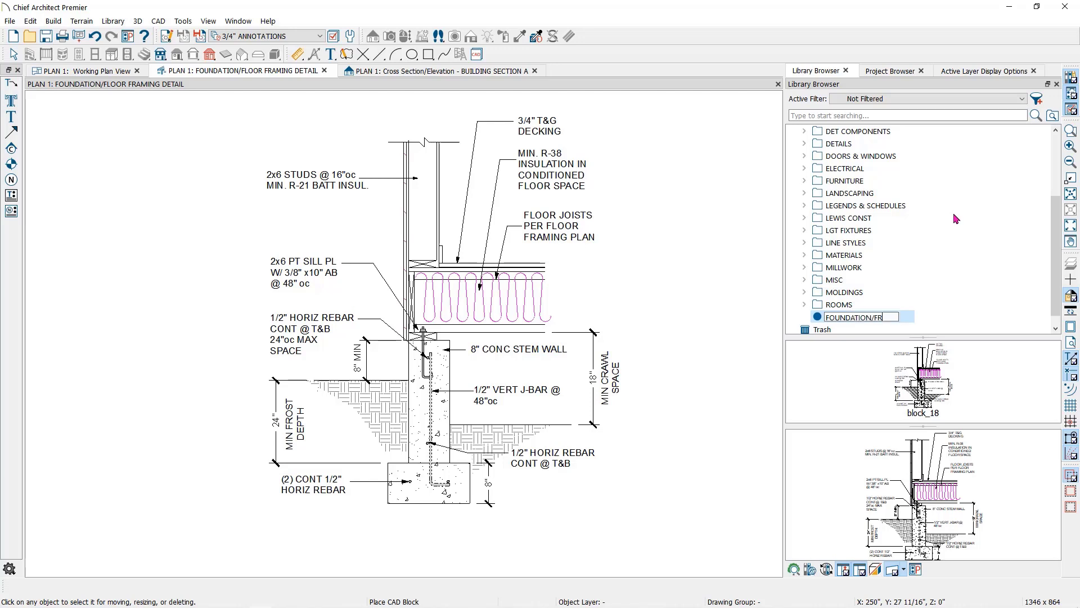
{"action": "type", "text": "AMIN"}
{"action": "key", "text": "BackSpace"}
{"action": "key", "text": "BackSpace"}
{"action": "type", "text": "TAI"}
{"action": "key", "text": "Return"}
Place a test copy of FOUNDATION/FRAMING DETAIL in the detail view, then delete it.
{"action": "left_click", "coordinate": [829, 319]}
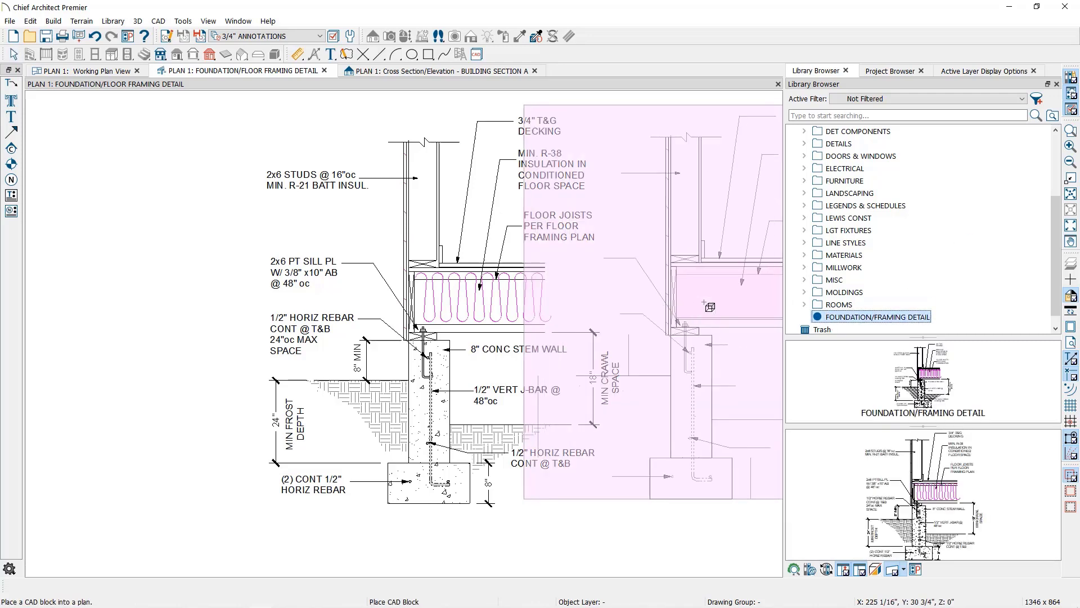
{"action": "left_click", "coordinate": [591, 320]}
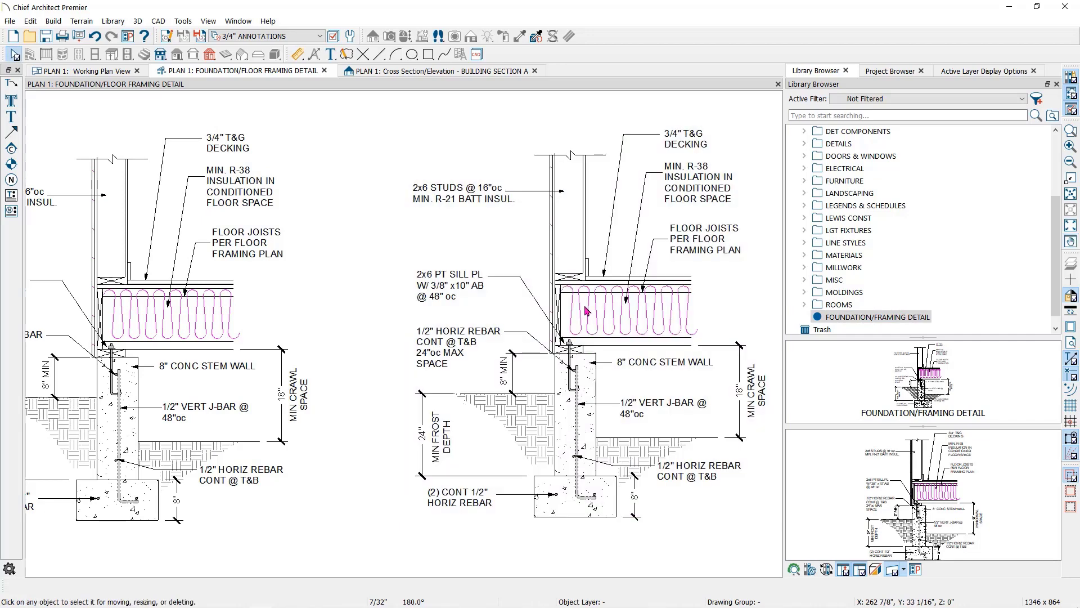
{"action": "key", "text": "Delete"}
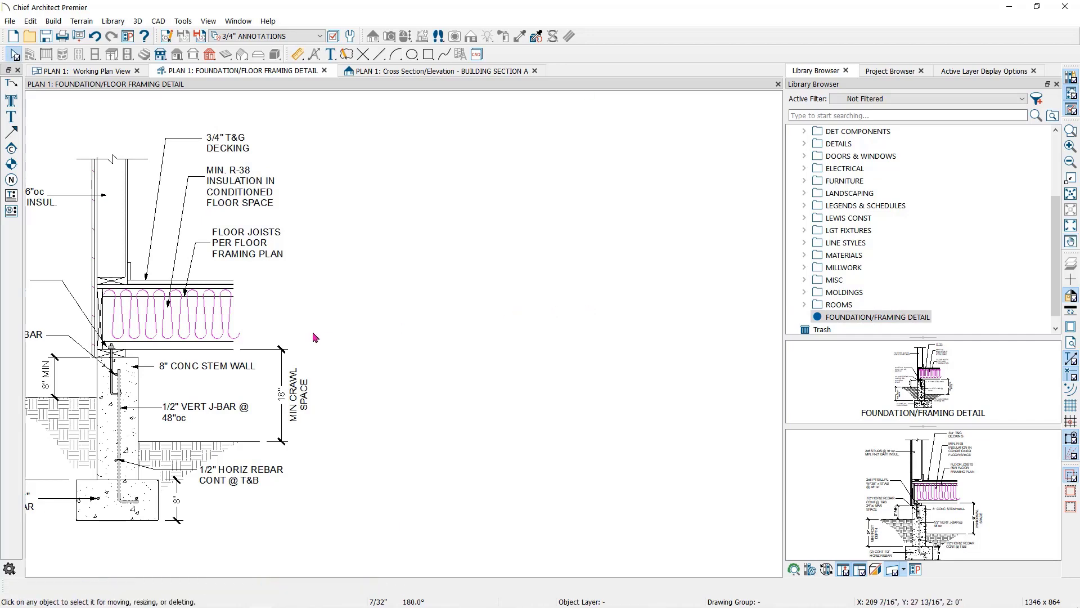
{"action": "middle_click_drag", "start_coordinate": [313, 338], "coordinate": [514, 323]}
Place the block at Building Section A's lower-left floor corner, then delete the misaligned copy.
{"action": "left_click", "coordinate": [384, 73]}
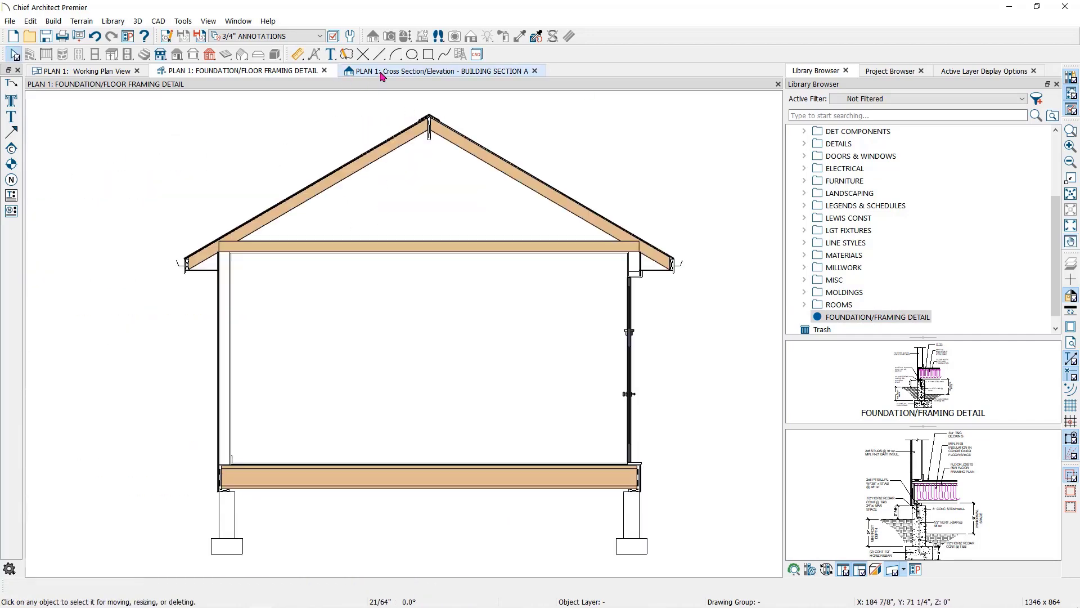
{"action": "scroll", "coordinate": [250, 474], "scroll_direction": "up", "scroll_amount": 1}
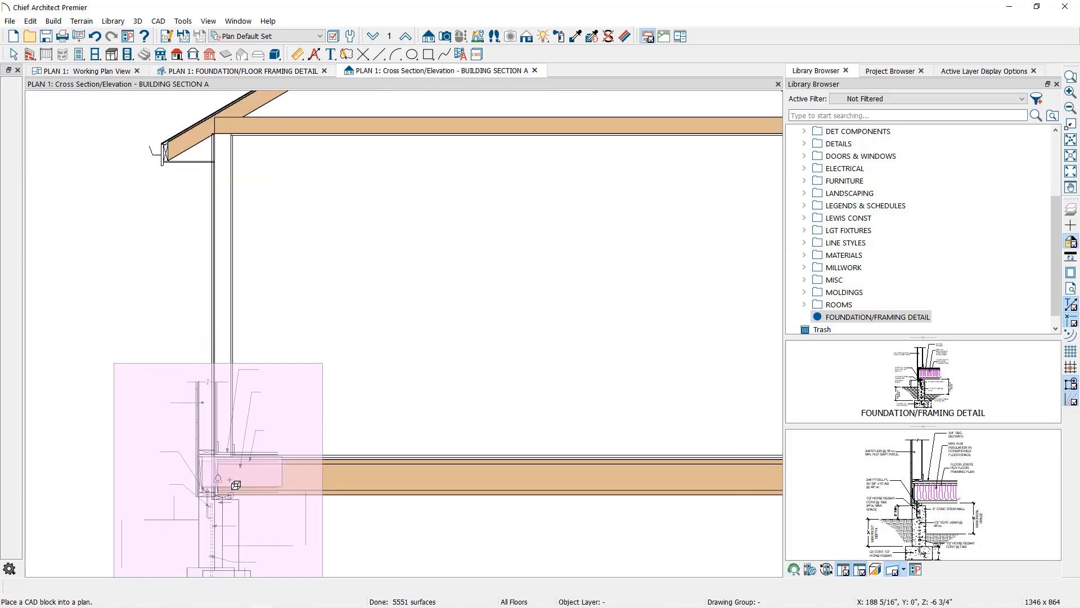
{"action": "scroll", "coordinate": [254, 473], "scroll_direction": "up", "scroll_amount": 1}
{"action": "scroll", "coordinate": [260, 469], "scroll_direction": "up", "scroll_amount": 1}
{"action": "middle_click_drag", "start_coordinate": [261, 469], "coordinate": [338, 367]}
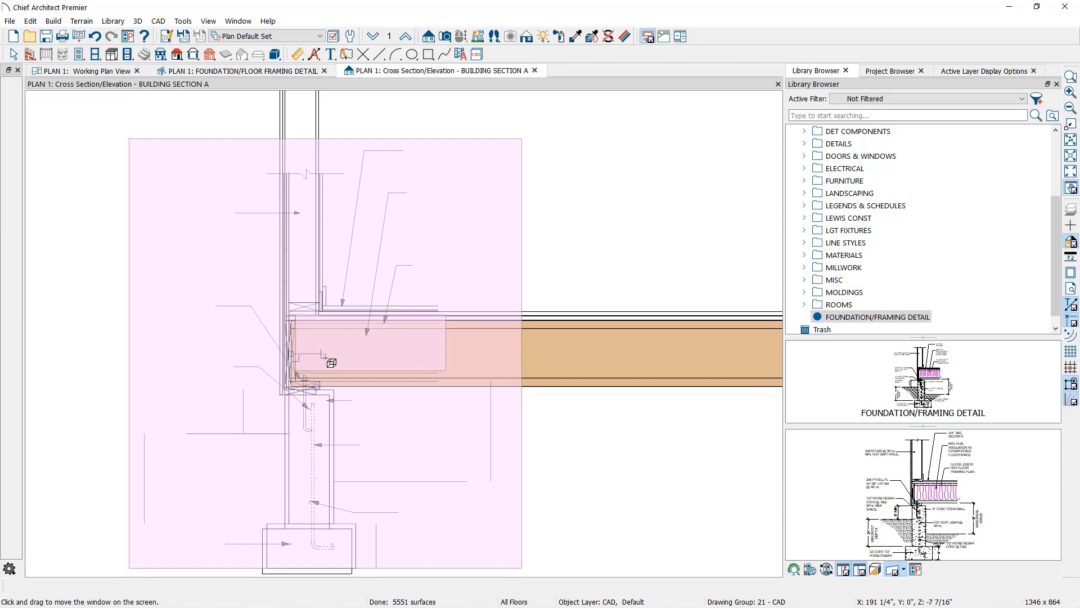
{"action": "left_click", "coordinate": [329, 363]}
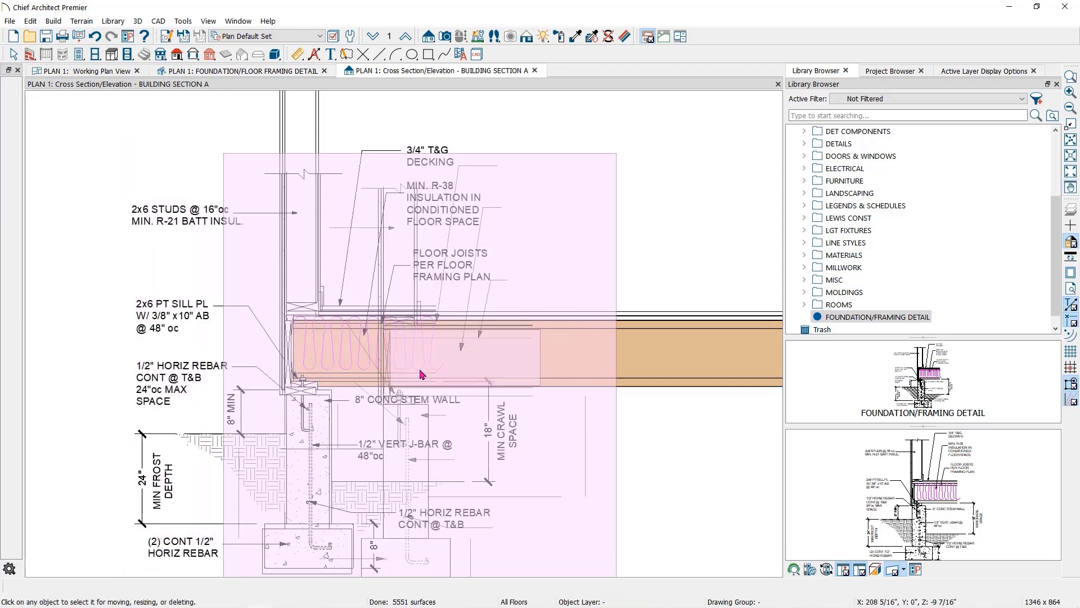
{"action": "key", "text": "Delete"}
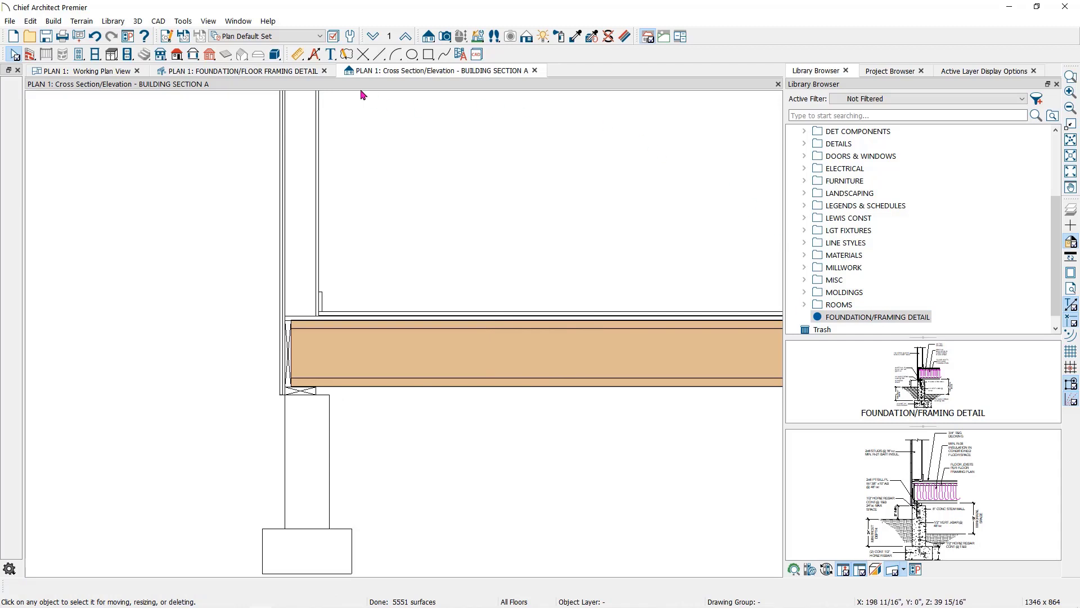
Explode the foundation/floor framing detail block into separate lines and labels like FLOOR JOISTS.
{"action": "left_click", "coordinate": [296, 72]}
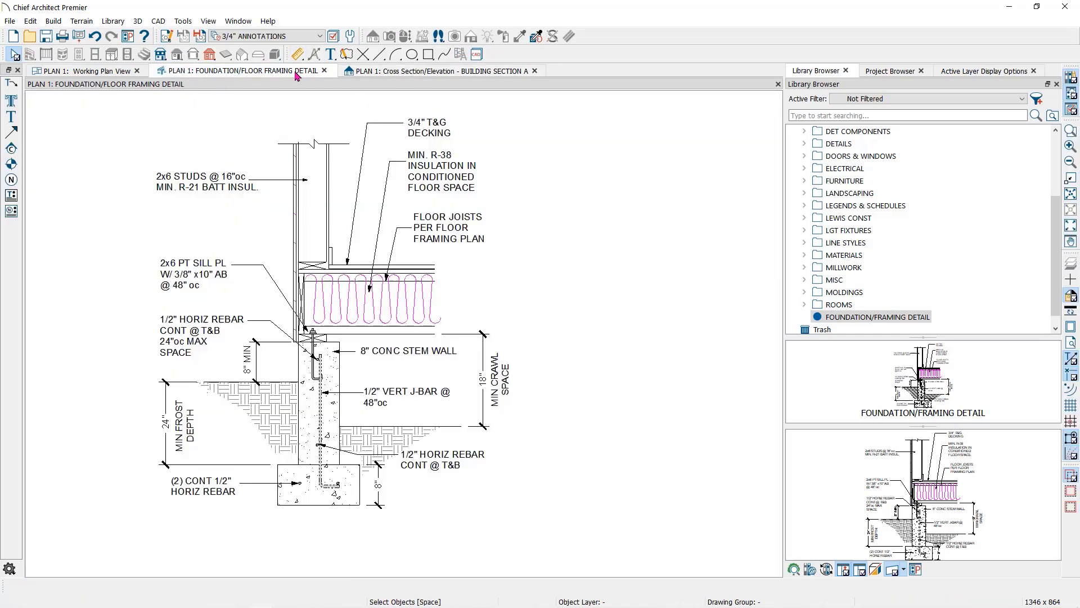
{"action": "left_click", "coordinate": [334, 293]}
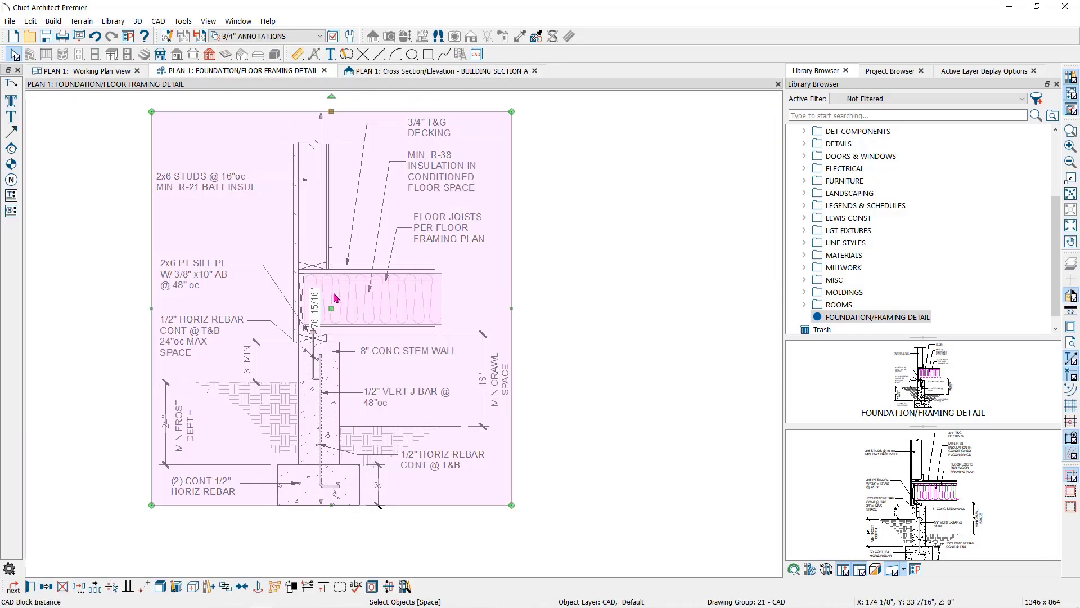
{"action": "left_click", "coordinate": [160, 588]}
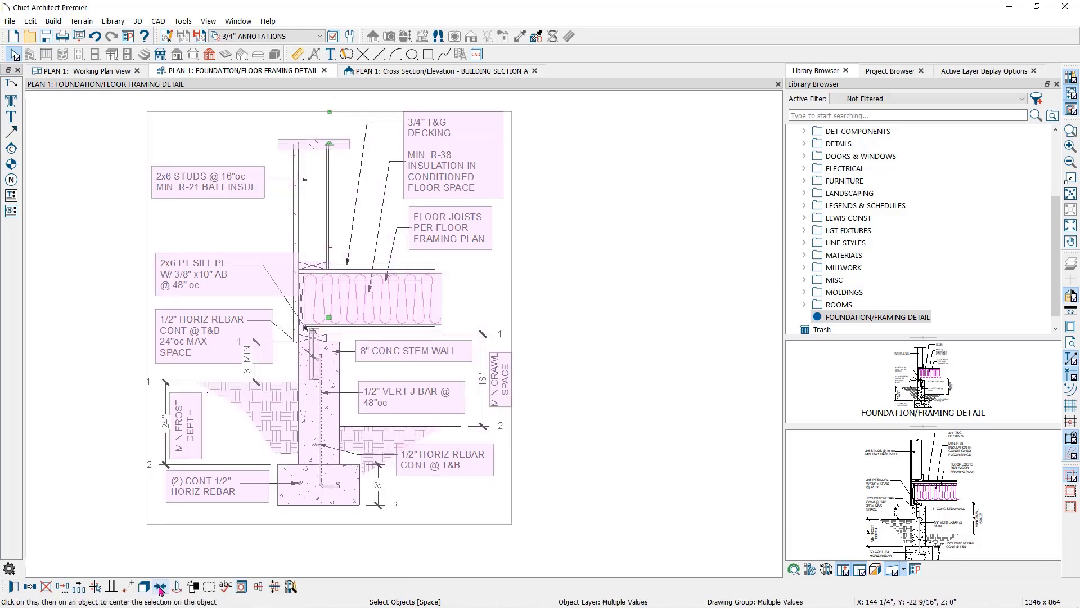
{"action": "left_click", "coordinate": [168, 541]}
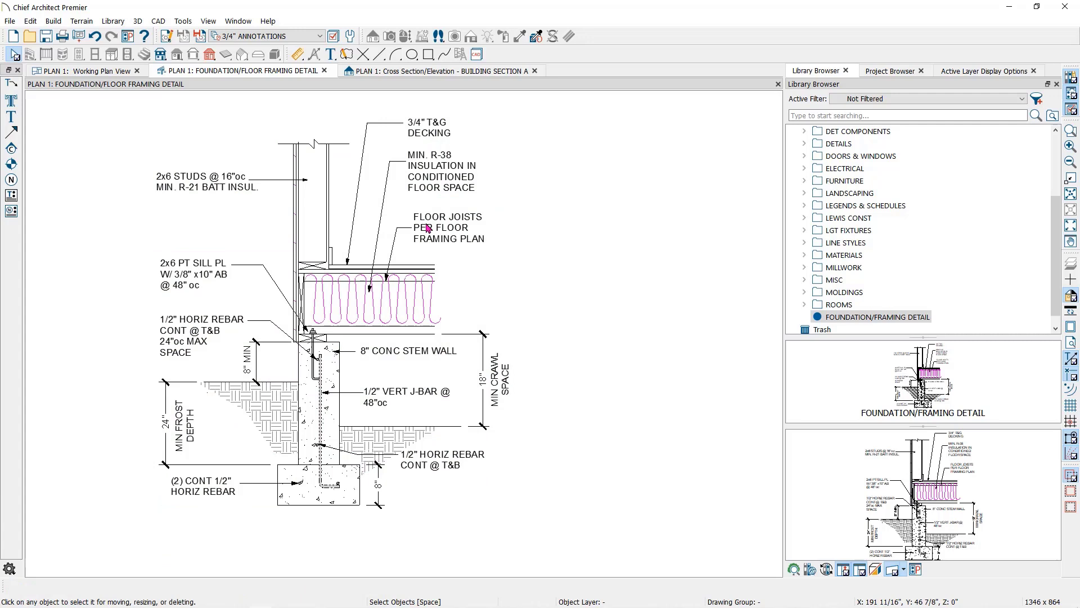
{"action": "left_click", "coordinate": [429, 230]}
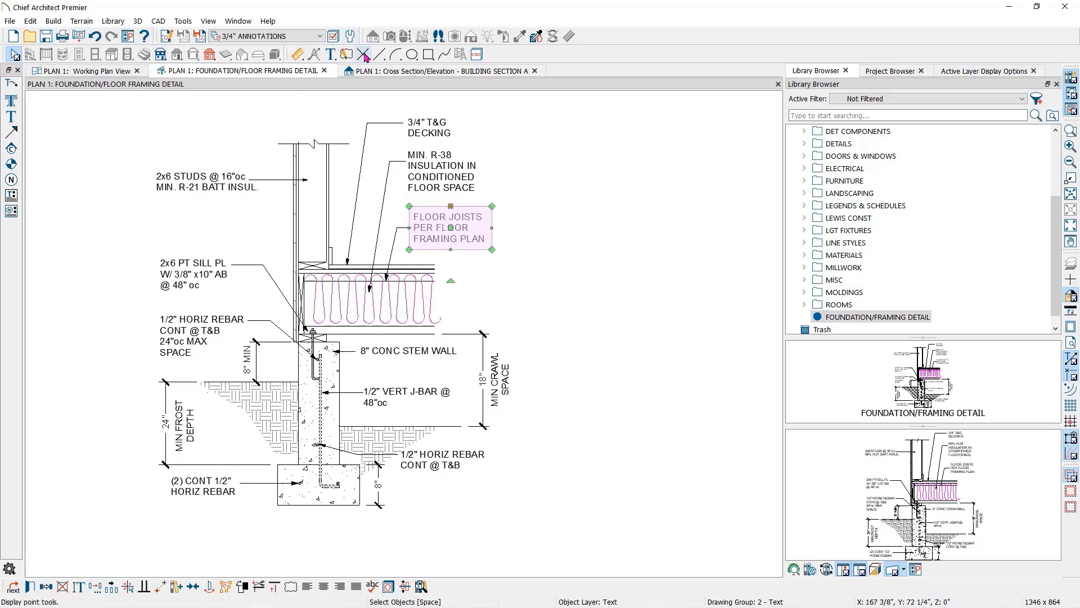
Place a temporary point at the stem wall's top outer corner.
{"action": "left_click", "coordinate": [362, 56]}
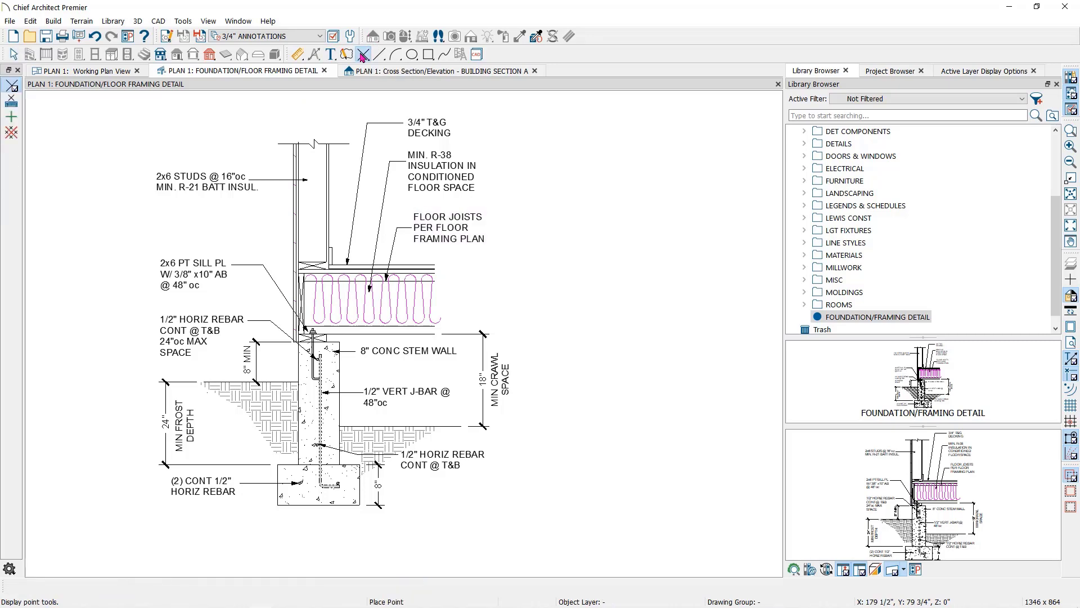
{"action": "scroll", "coordinate": [306, 367], "scroll_direction": "up", "scroll_amount": 2}
{"action": "scroll", "coordinate": [300, 346], "scroll_direction": "up", "scroll_amount": 2}
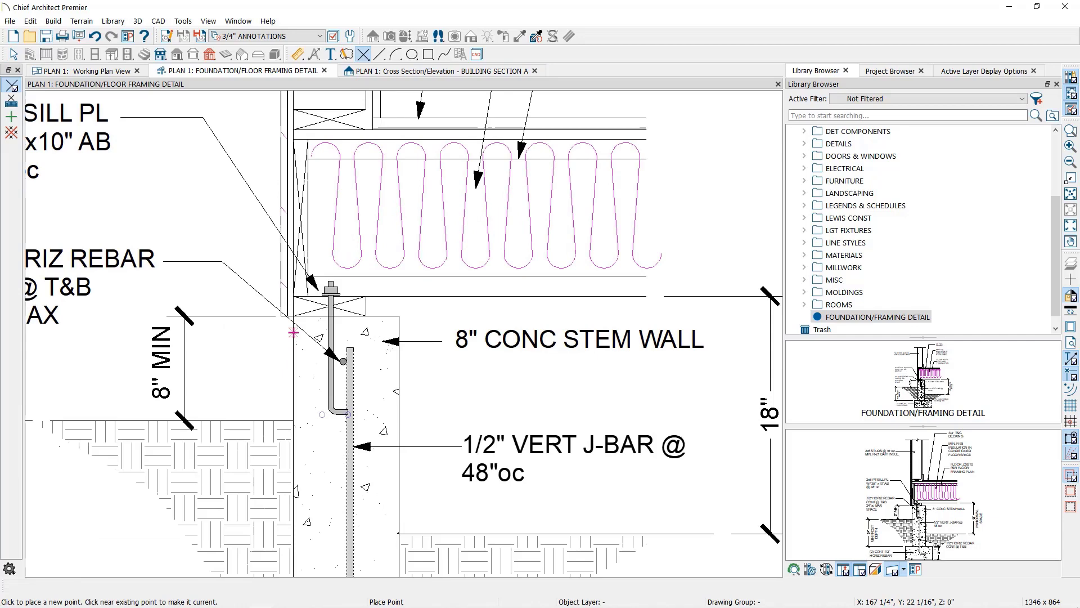
{"action": "scroll", "coordinate": [292, 325], "scroll_direction": "up", "scroll_amount": 2}
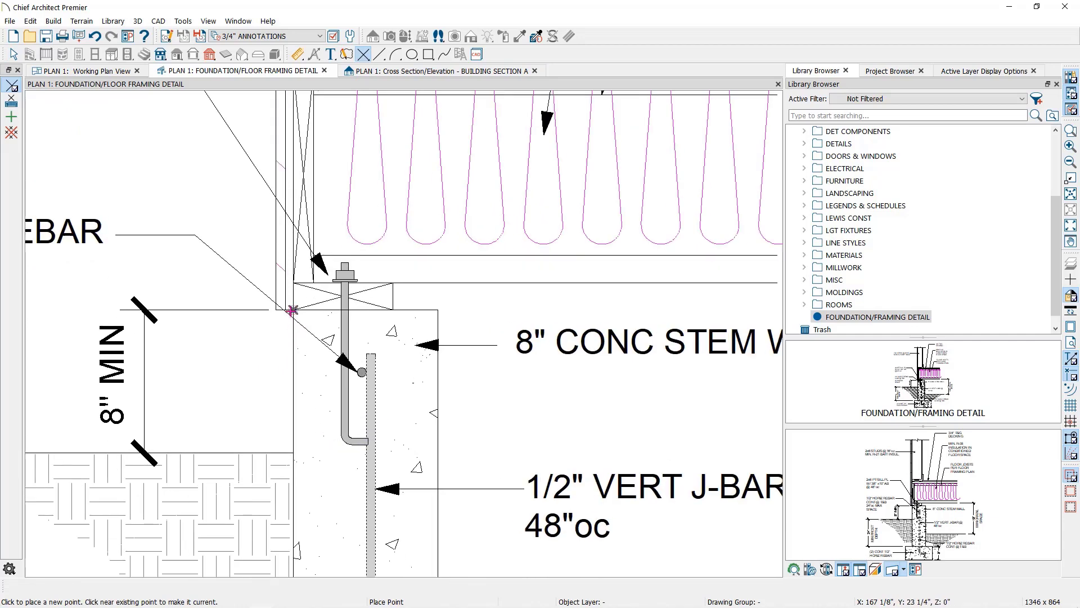
{"action": "left_click", "coordinate": [291, 311]}
{"action": "scroll", "coordinate": [322, 272], "scroll_direction": "down", "scroll_amount": 2}
{"action": "scroll", "coordinate": [323, 272], "scroll_direction": "down", "scroll_amount": 2}
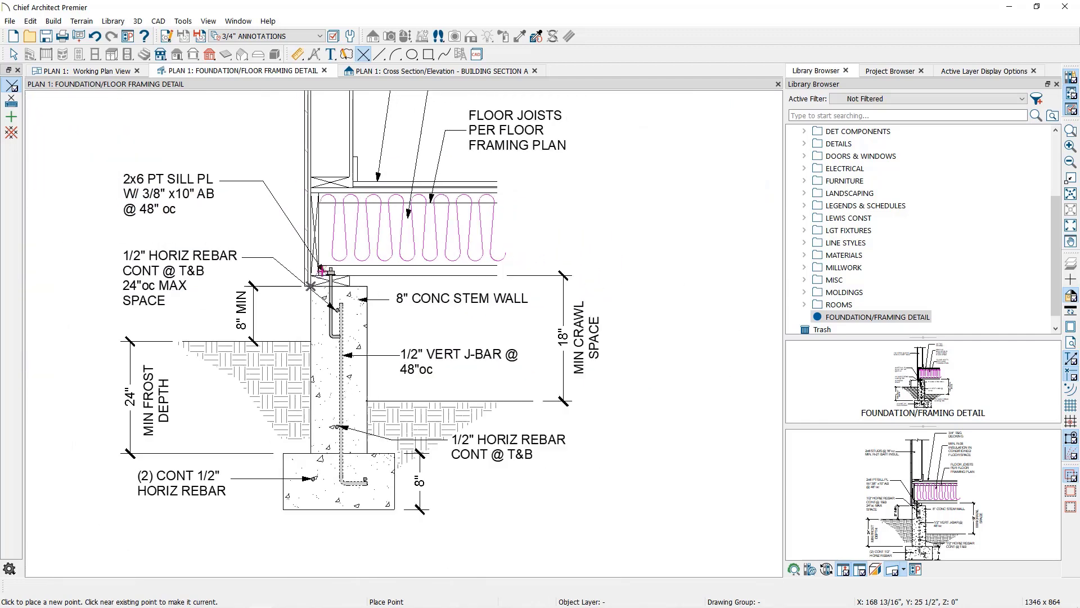
{"action": "scroll", "coordinate": [323, 273], "scroll_direction": "down", "scroll_amount": 1}
{"action": "scroll", "coordinate": [559, 193], "scroll_direction": "down", "scroll_amount": 1}
{"action": "scroll", "coordinate": [560, 193], "scroll_direction": "down", "scroll_amount": 1}
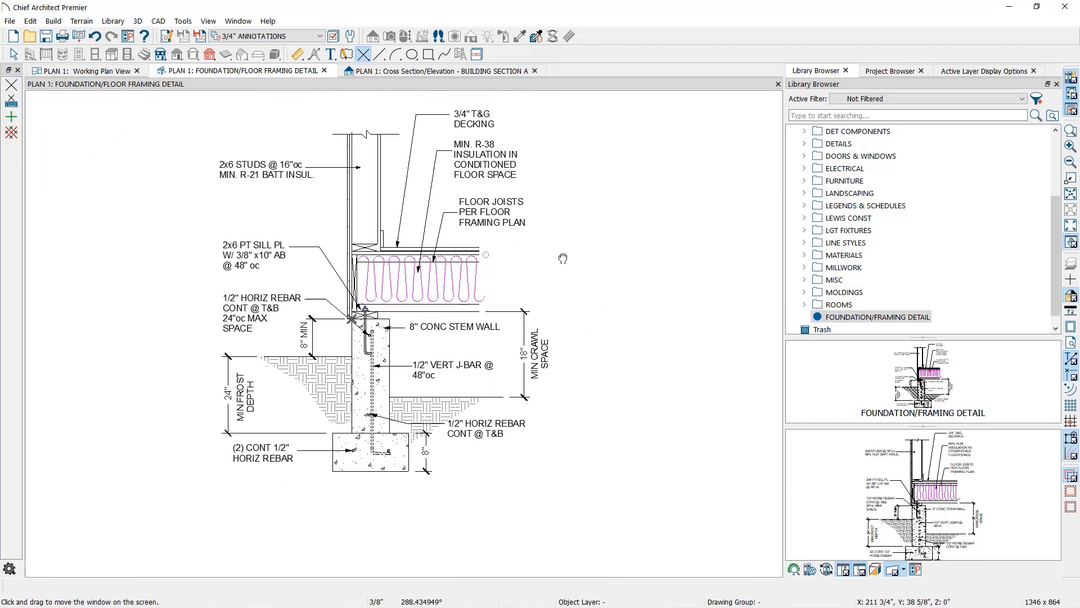
{"action": "middle_click_drag", "start_coordinate": [549, 245], "coordinate": [563, 259]}
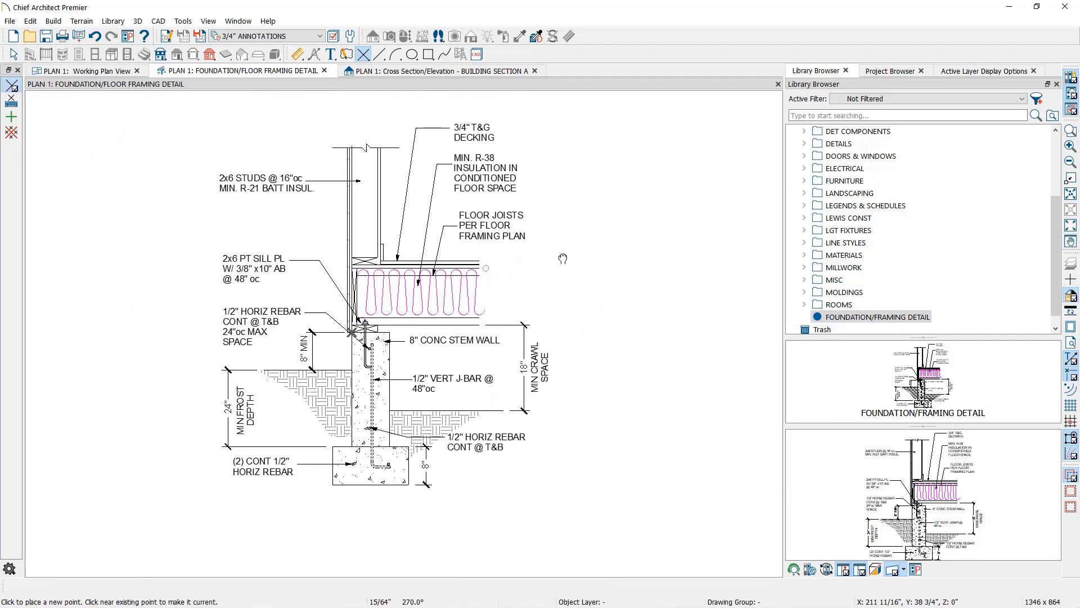
{"action": "key", "text": "Escape"}
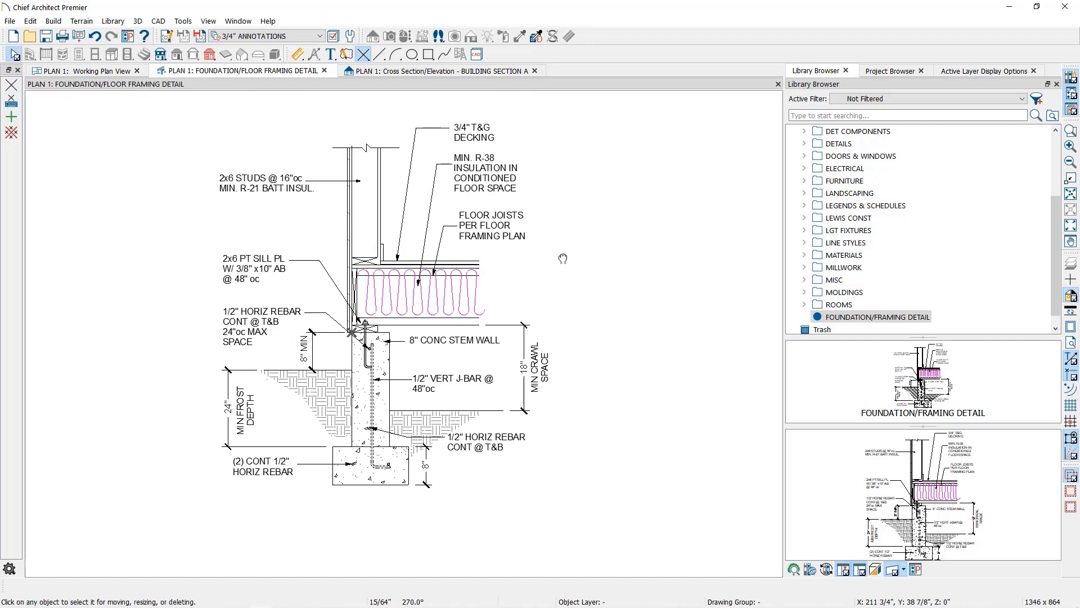
{"action": "left_click", "coordinate": [362, 54]}
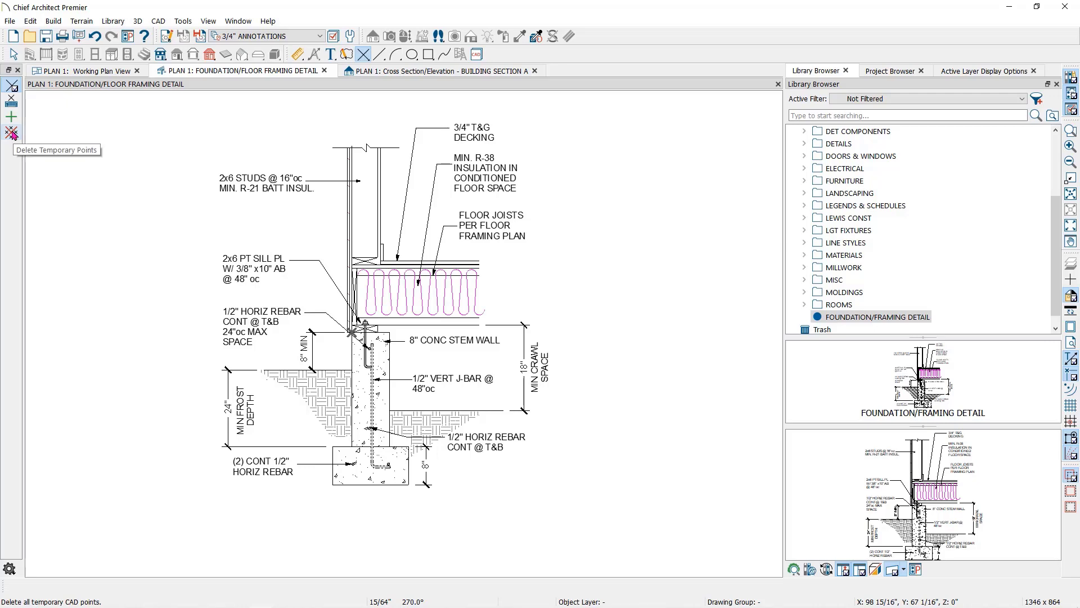
{"action": "scroll", "coordinate": [347, 339], "scroll_direction": "up", "scroll_amount": 2}
{"action": "scroll", "coordinate": [346, 340], "scroll_direction": "up", "scroll_amount": 1}
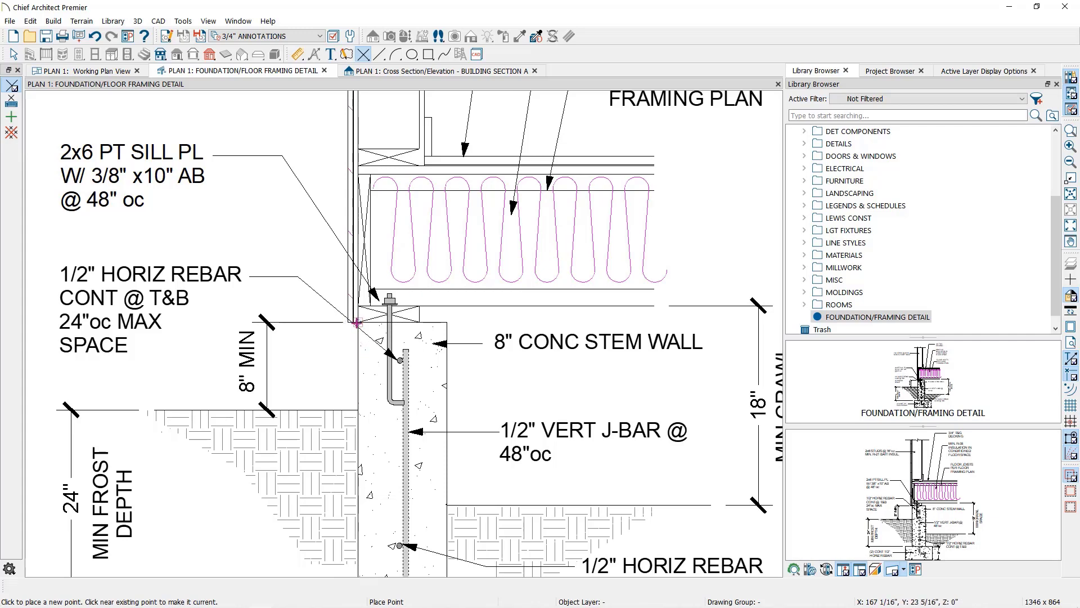
{"action": "key", "text": "space"}
{"action": "scroll", "coordinate": [358, 323], "scroll_direction": "down", "scroll_amount": 1}
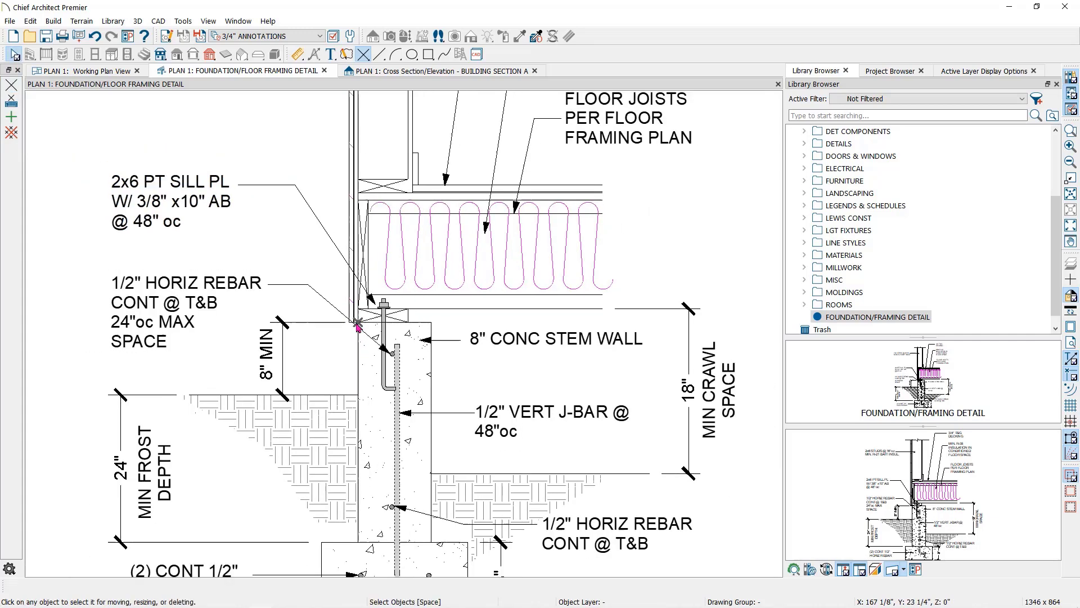
{"action": "scroll", "coordinate": [357, 322], "scroll_direction": "down", "scroll_amount": 1}
{"action": "scroll", "coordinate": [358, 323], "scroll_direction": "down", "scroll_amount": 1}
{"action": "scroll", "coordinate": [358, 322], "scroll_direction": "down", "scroll_amount": 1}
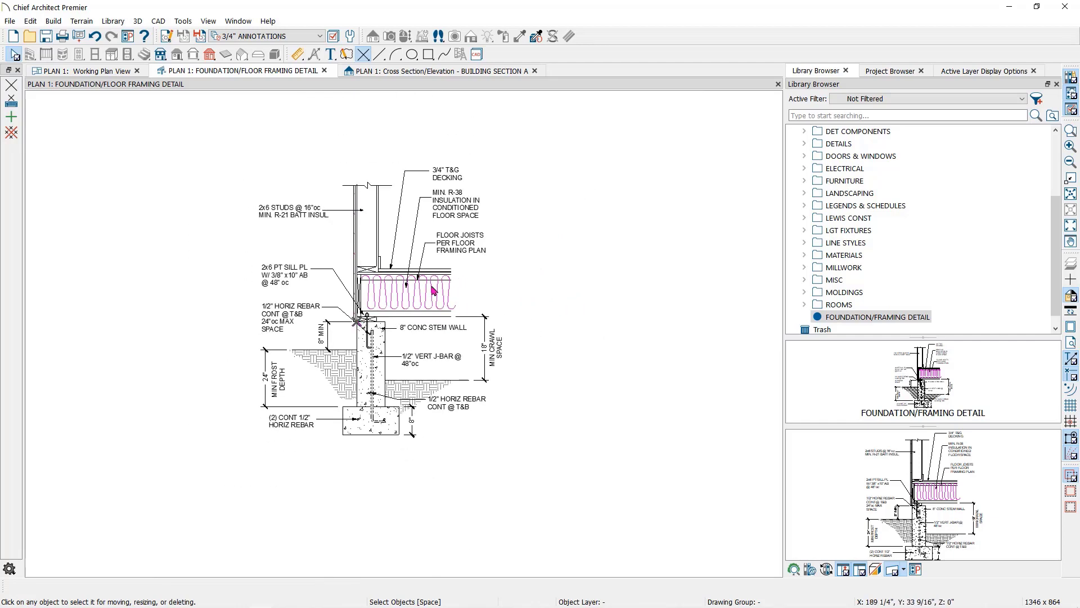
{"action": "scroll", "coordinate": [353, 324], "scroll_direction": "down", "scroll_amount": 1}
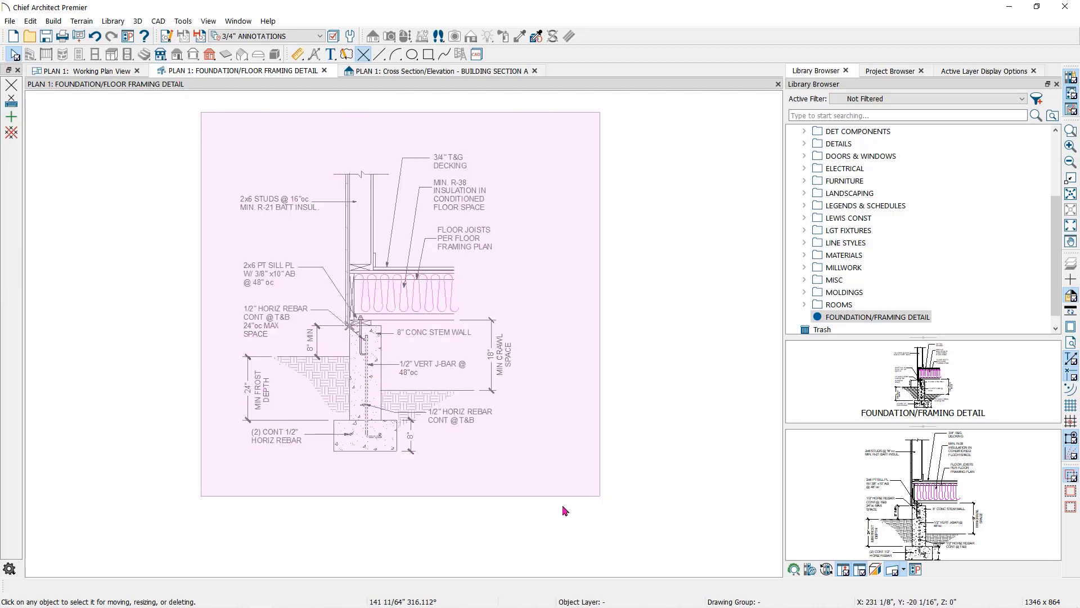
Re-block the whole detail with its insertion point at the stem-wall corner, then move it right.
{"action": "left_click_drag", "start_coordinate": [200, 111], "coordinate": [601, 518]}
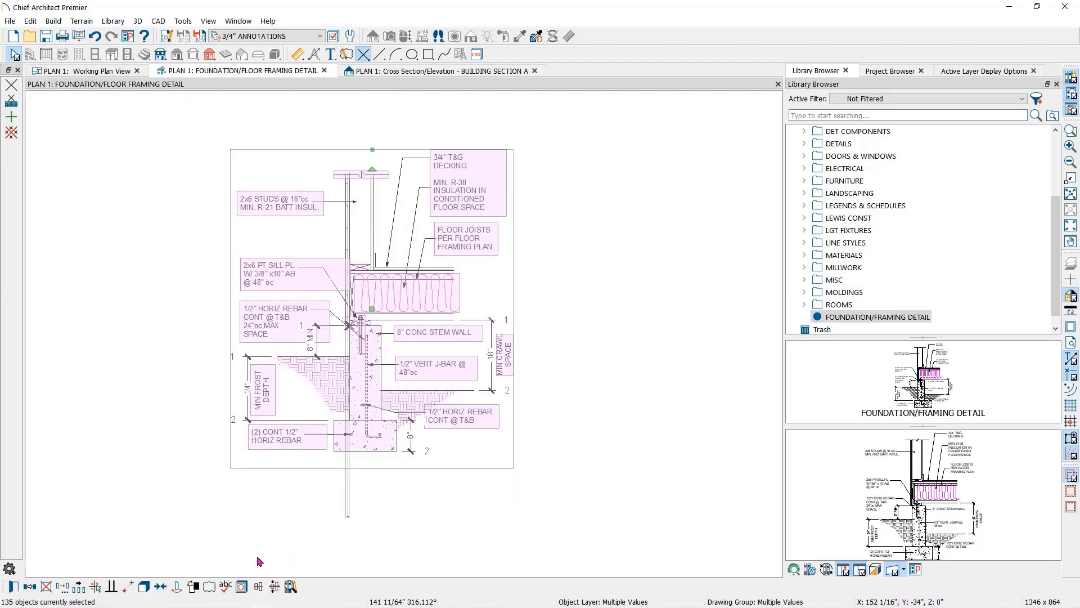
{"action": "left_click", "coordinate": [146, 588]}
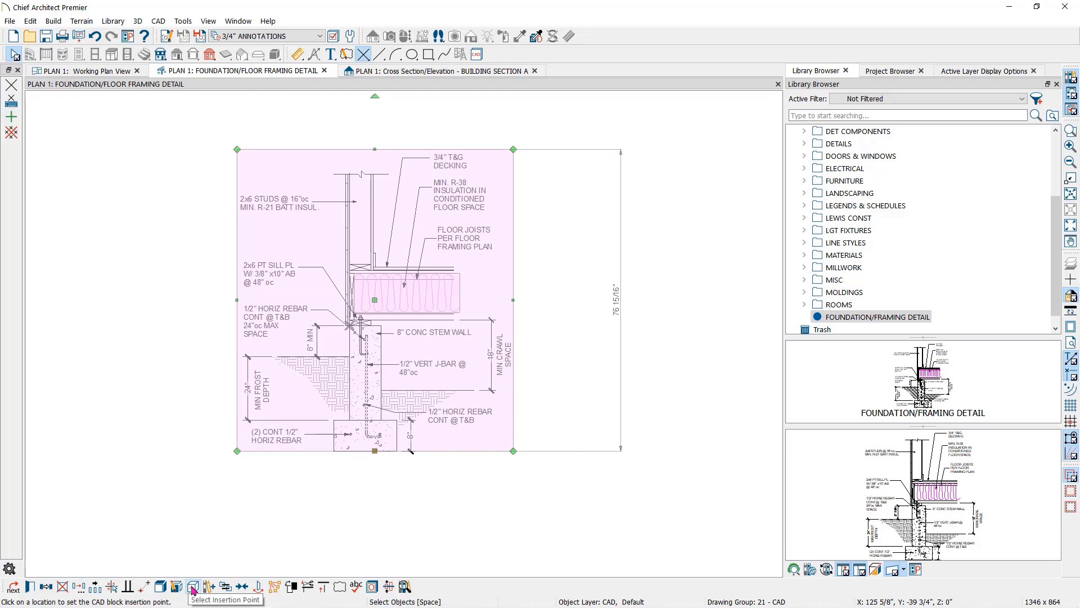
{"action": "left_click", "coordinate": [193, 588]}
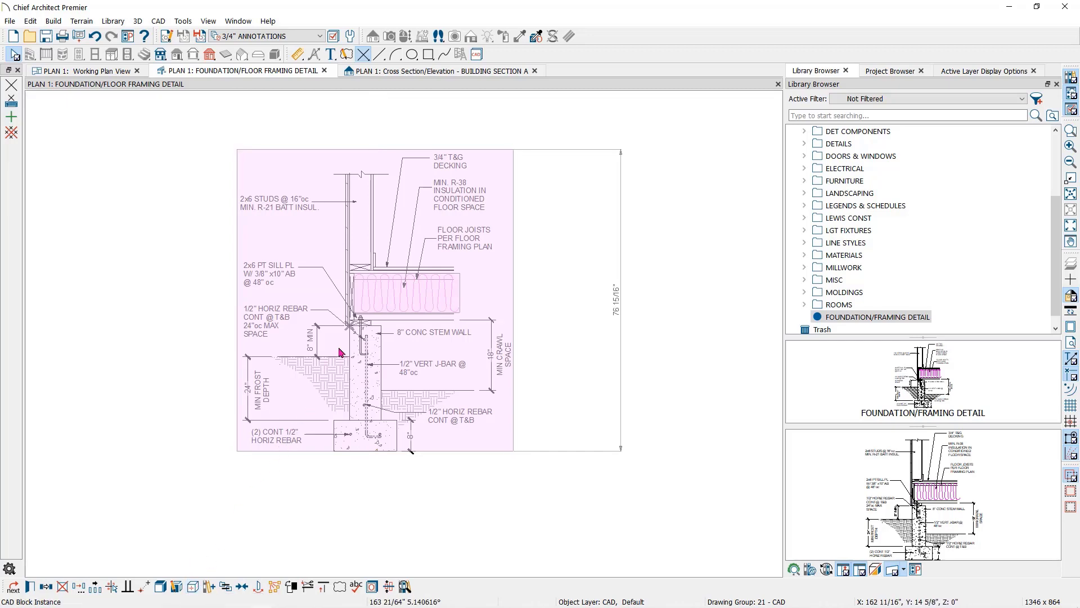
{"action": "scroll", "coordinate": [352, 329], "scroll_direction": "up", "scroll_amount": 2}
{"action": "scroll", "coordinate": [353, 332], "scroll_direction": "up", "scroll_amount": 1}
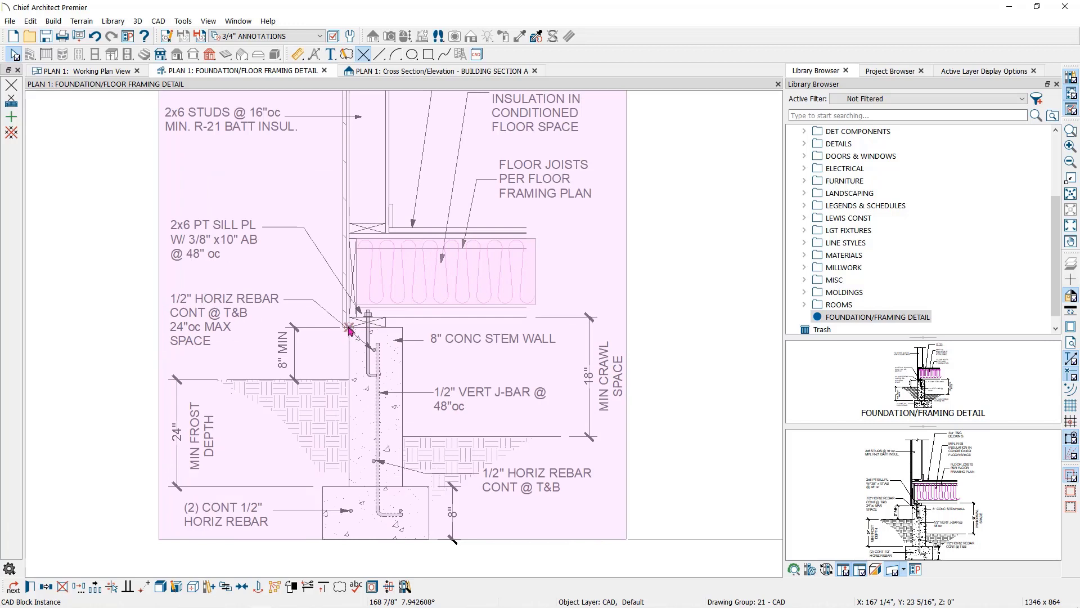
{"action": "left_click", "coordinate": [350, 329]}
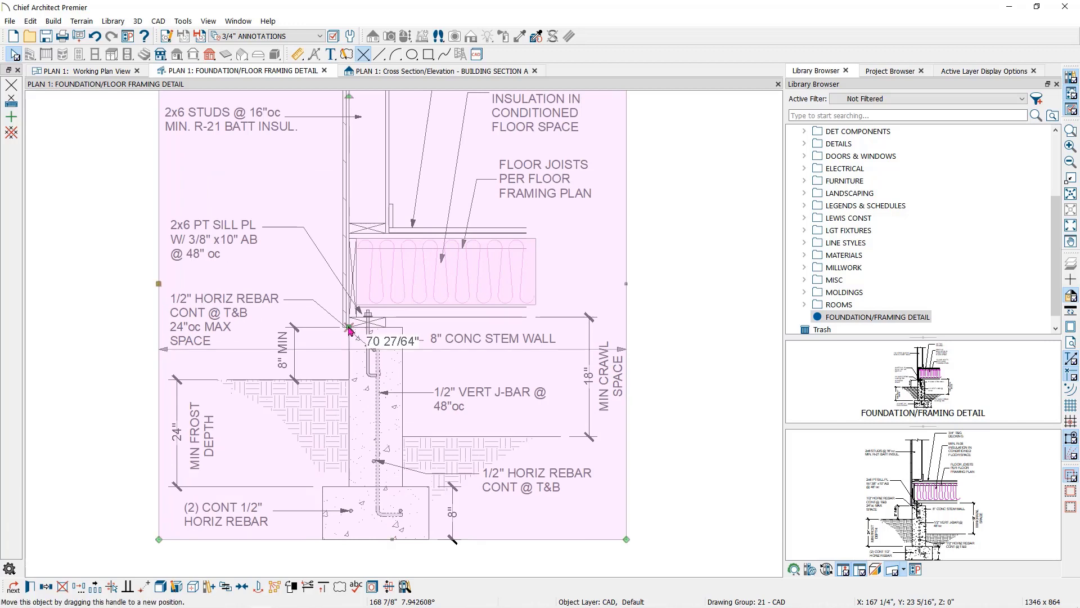
{"action": "scroll", "coordinate": [349, 330], "scroll_direction": "down", "scroll_amount": 1}
{"action": "scroll", "coordinate": [349, 329], "scroll_direction": "down", "scroll_amount": 1}
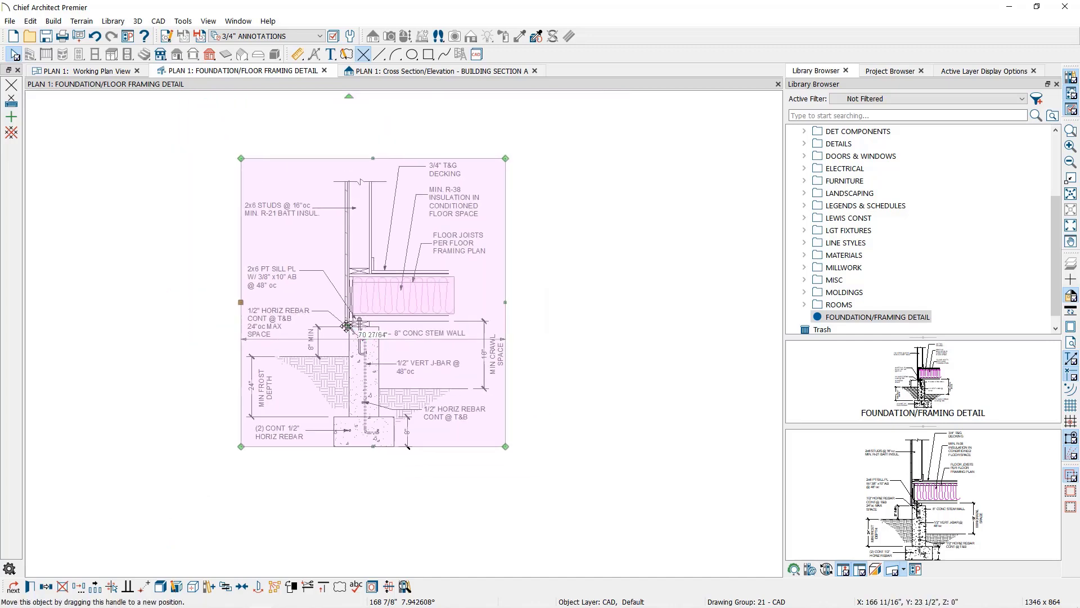
{"action": "left_click_drag", "start_coordinate": [348, 326], "coordinate": [507, 326]}
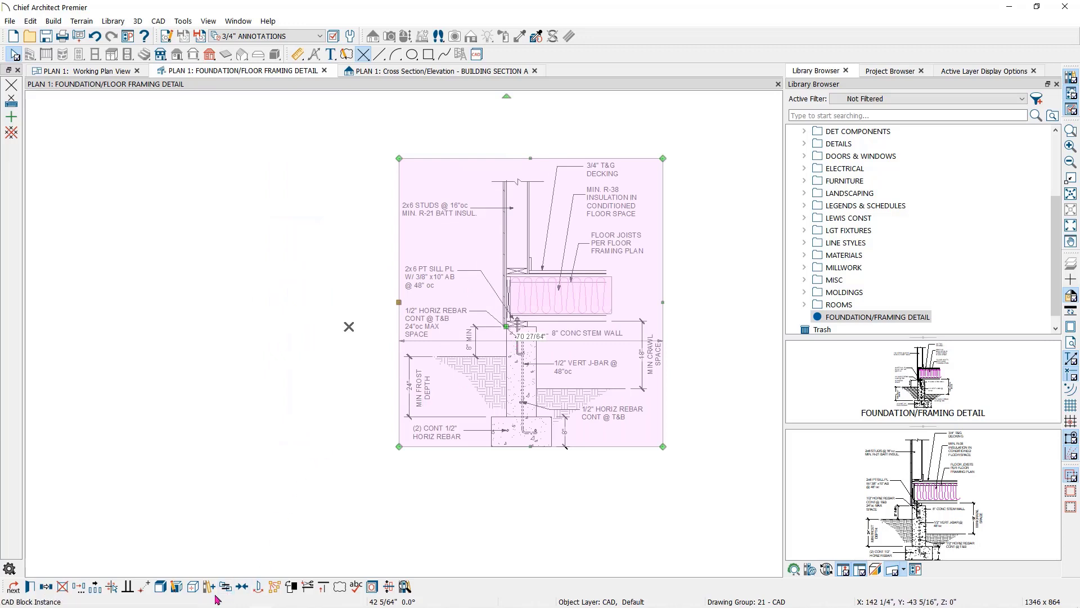
Add the new detail block to the library and trash the old FOUNDATION/FRAMING DETAIL.
{"action": "left_click", "coordinate": [193, 590]}
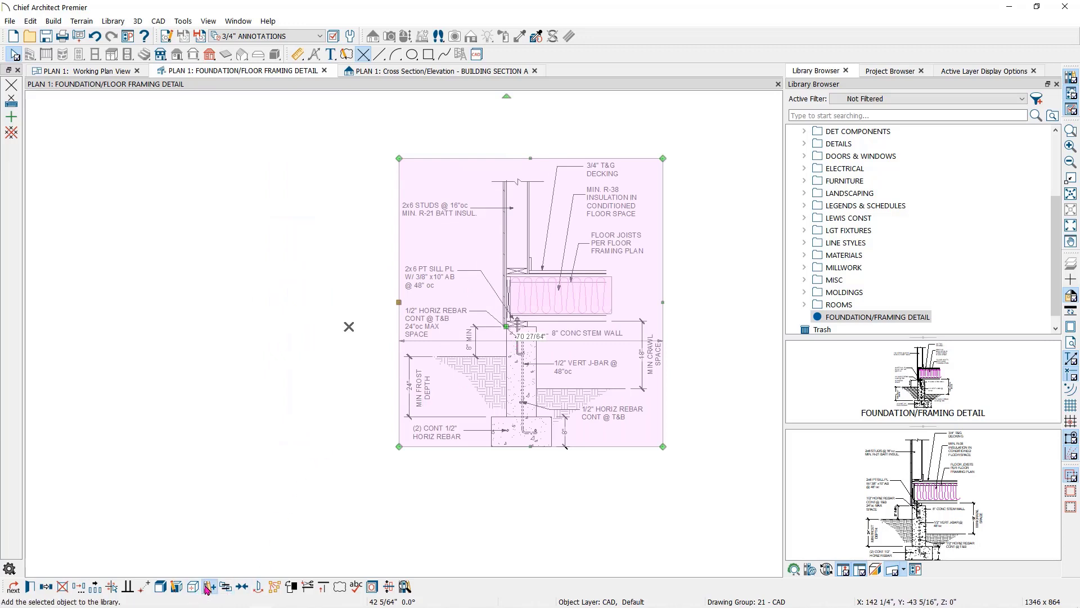
{"action": "left_click", "coordinate": [207, 587]}
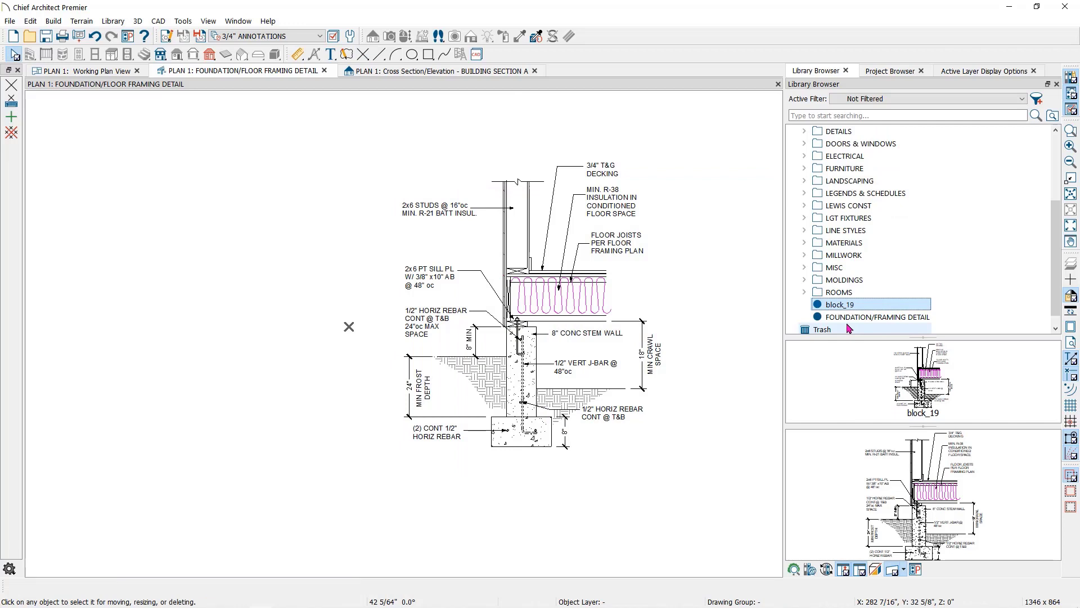
{"action": "left_click", "coordinate": [847, 318]}
{"action": "key", "text": "Return"}
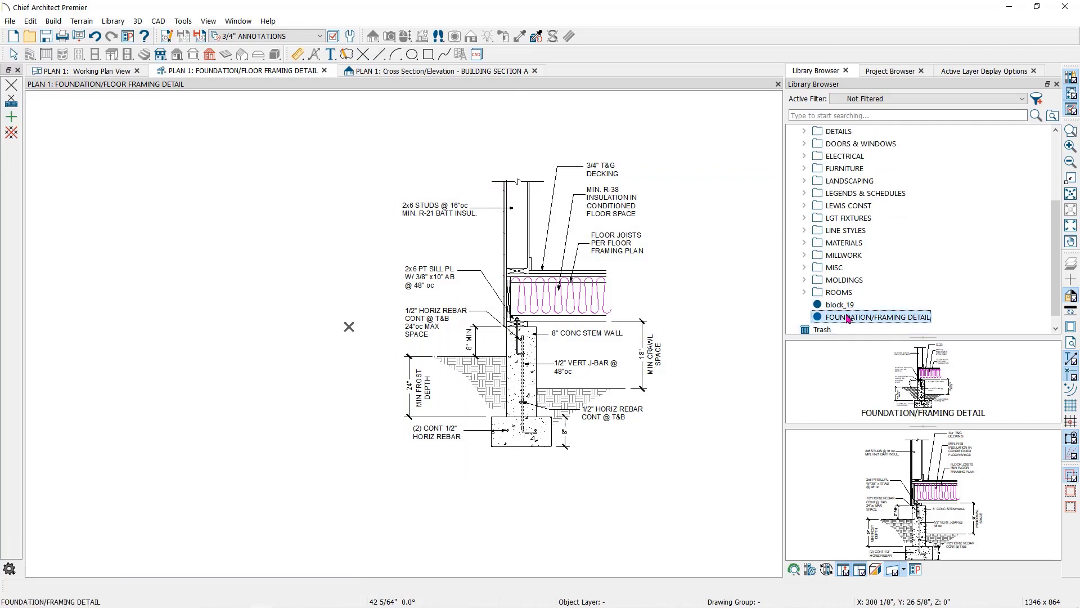
{"action": "key", "text": "Delete"}
{"action": "key", "text": "Return"}
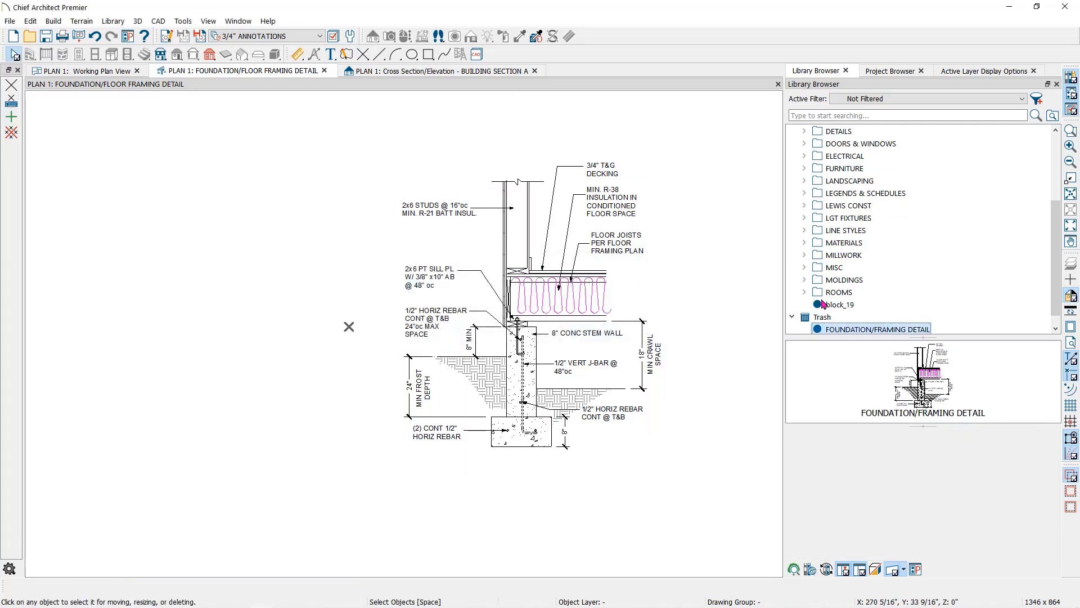
Rename block_19 to 'FOUNDATION / FLOOR FRAMING DETAIL' and bring up Building Section A.
{"action": "left_click", "coordinate": [840, 292]}
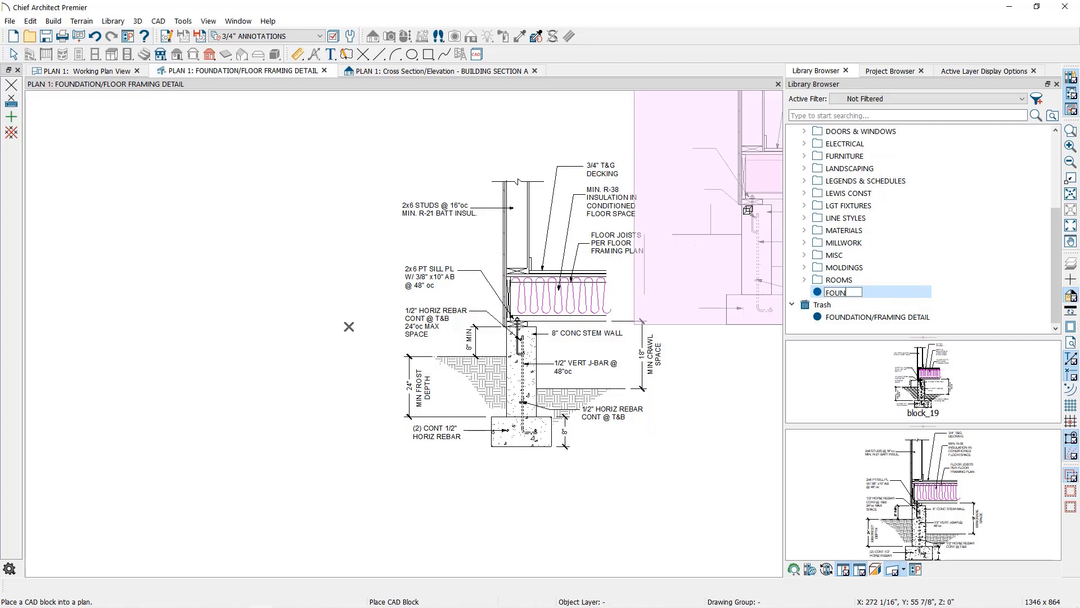
{"action": "type", "text": "FOUNDATION / FLOOR FRAMING DETAIL"}
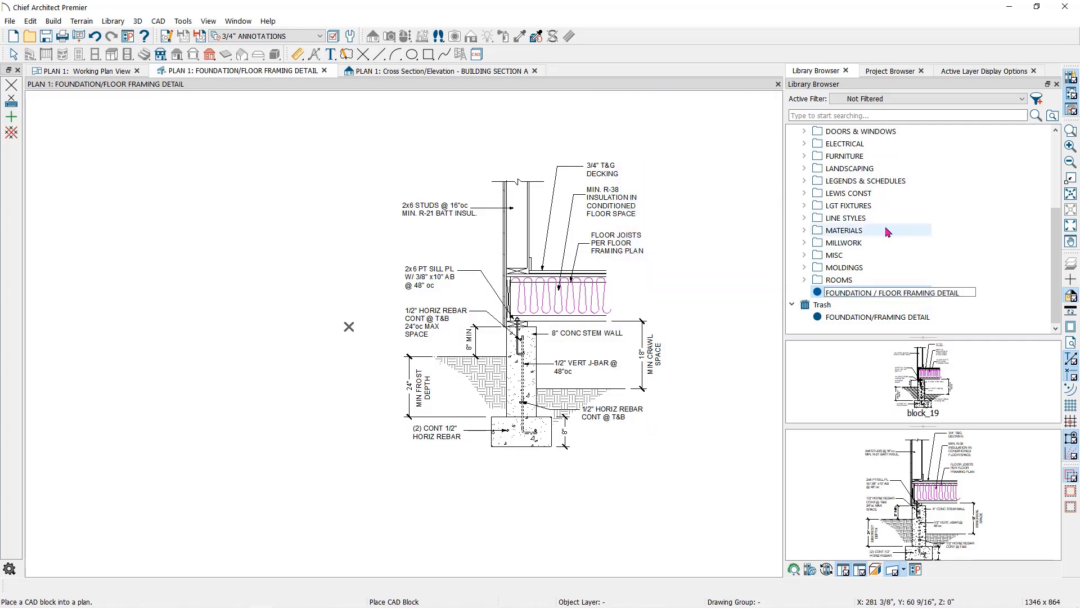
{"action": "key", "text": "Return"}
{"action": "key", "text": "Escape"}
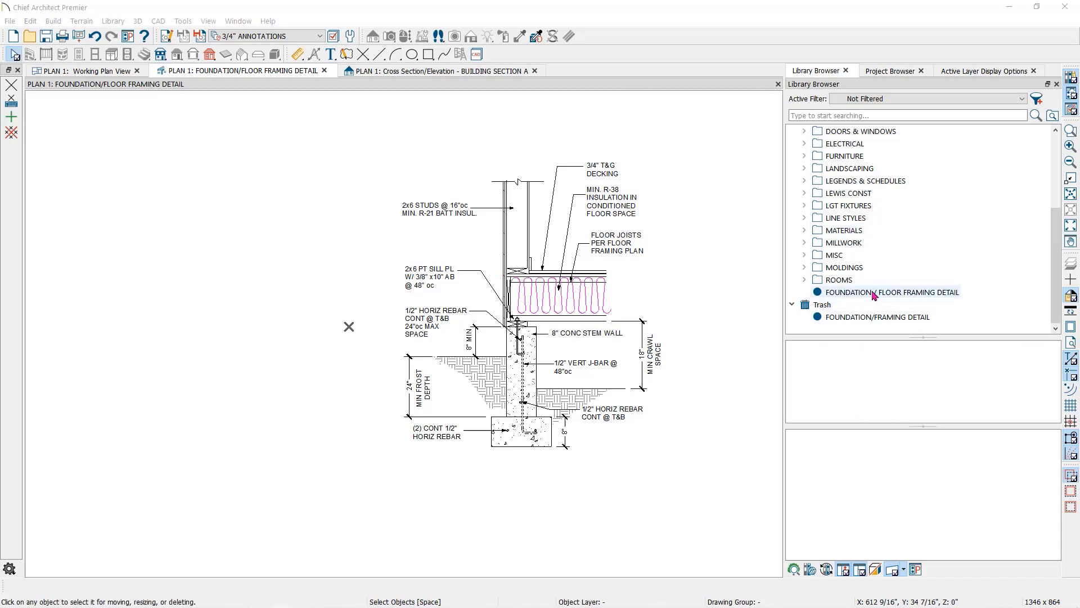
{"action": "left_click", "coordinate": [379, 72]}
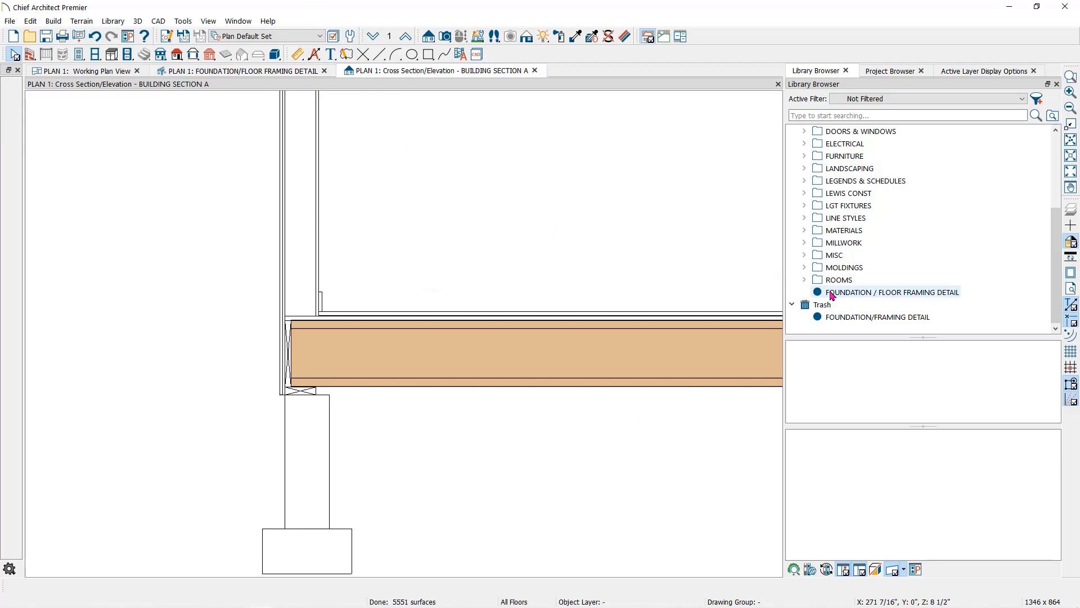
Place FOUNDATION / FLOOR FRAMING DETAIL at the sill plate corner of Building Section A.
{"action": "left_click", "coordinate": [832, 293]}
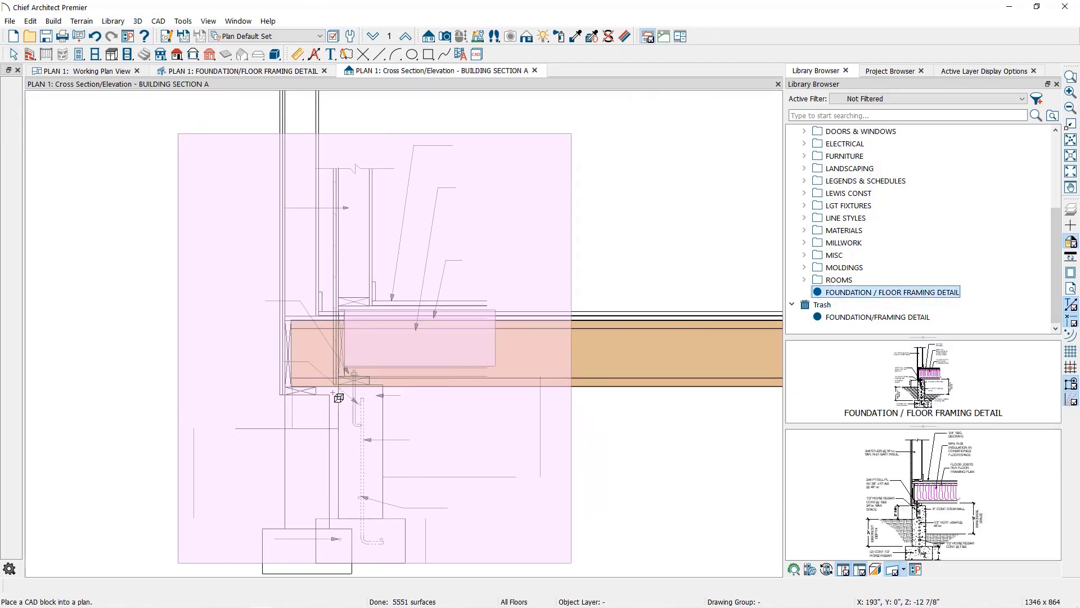
{"action": "scroll", "coordinate": [338, 398], "scroll_direction": "up", "scroll_amount": 2}
{"action": "scroll", "coordinate": [312, 395], "scroll_direction": "up", "scroll_amount": 2}
{"action": "scroll", "coordinate": [278, 391], "scroll_direction": "up", "scroll_amount": 1}
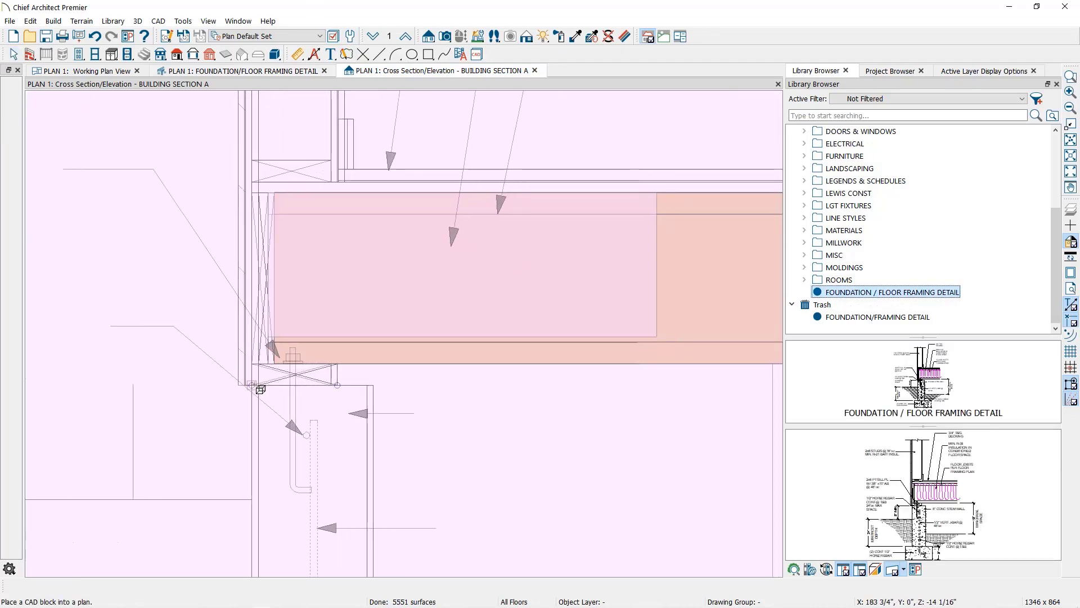
{"action": "scroll", "coordinate": [260, 389], "scroll_direction": "up", "scroll_amount": 2}
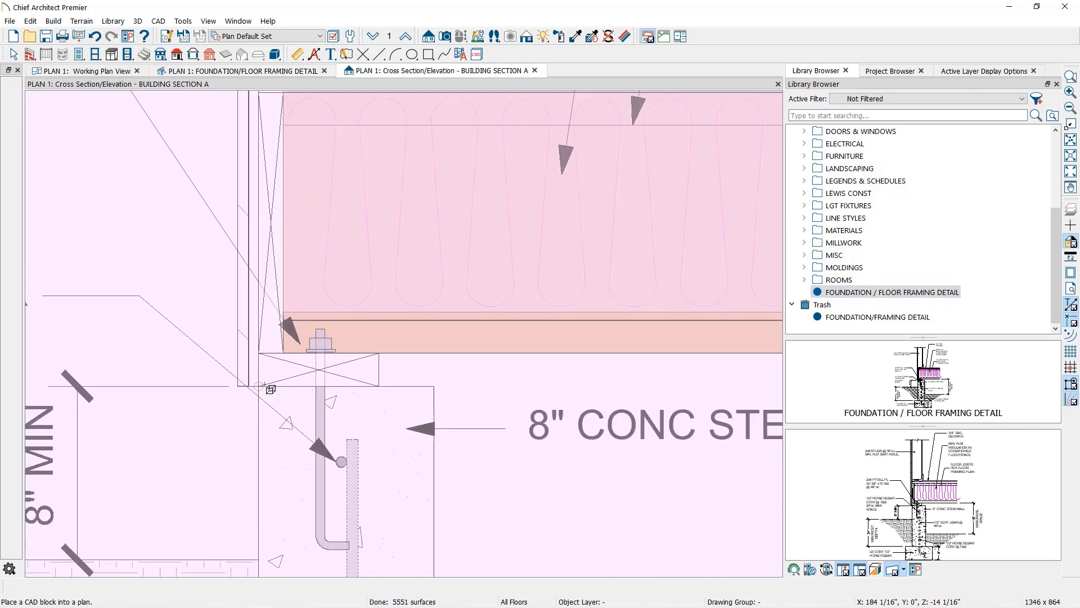
{"action": "scroll", "coordinate": [388, 338], "scroll_direction": "down", "scroll_amount": 1}
{"action": "scroll", "coordinate": [392, 338], "scroll_direction": "down", "scroll_amount": 1}
{"action": "scroll", "coordinate": [393, 321], "scroll_direction": "down", "scroll_amount": 1}
{"action": "scroll", "coordinate": [396, 317], "scroll_direction": "down", "scroll_amount": 1}
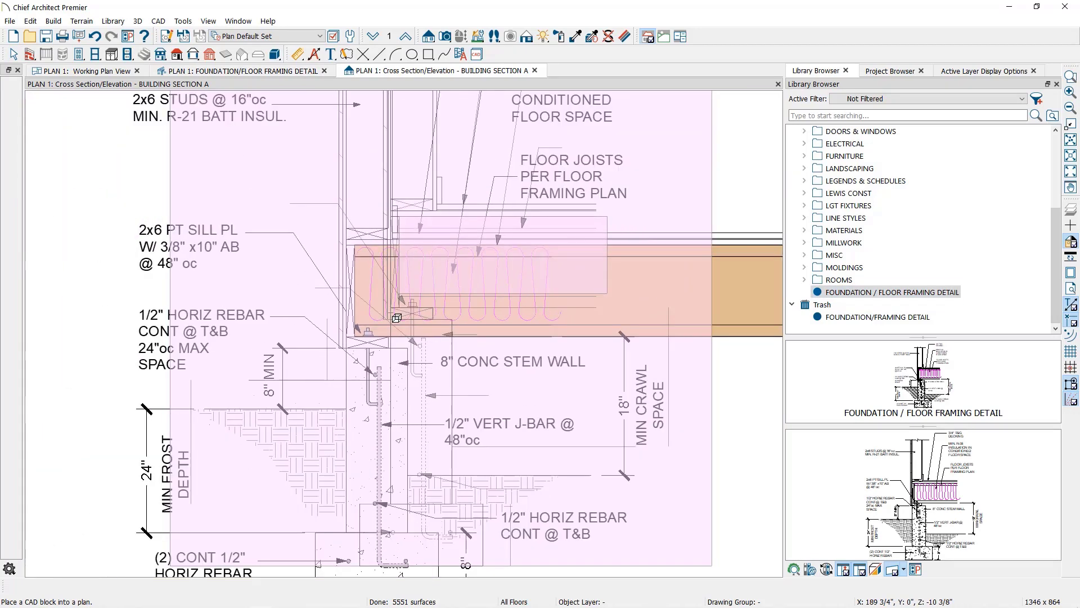
{"action": "left_click", "coordinate": [396, 317]}
{"action": "scroll", "coordinate": [582, 196], "scroll_direction": "down", "scroll_amount": 2}
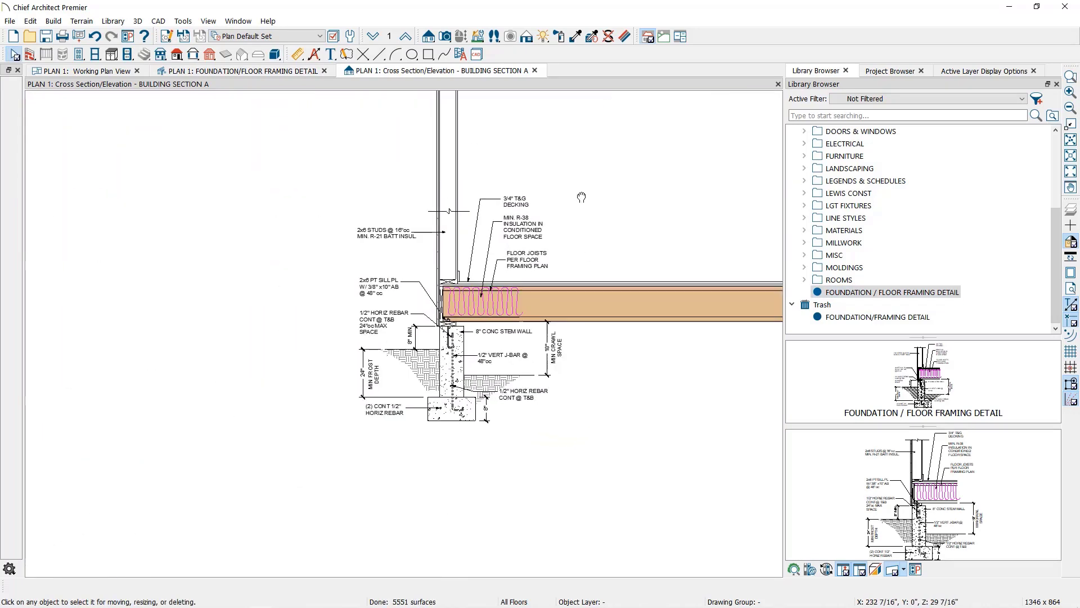
{"action": "middle_click_drag", "start_coordinate": [582, 197], "coordinate": [495, 278]}
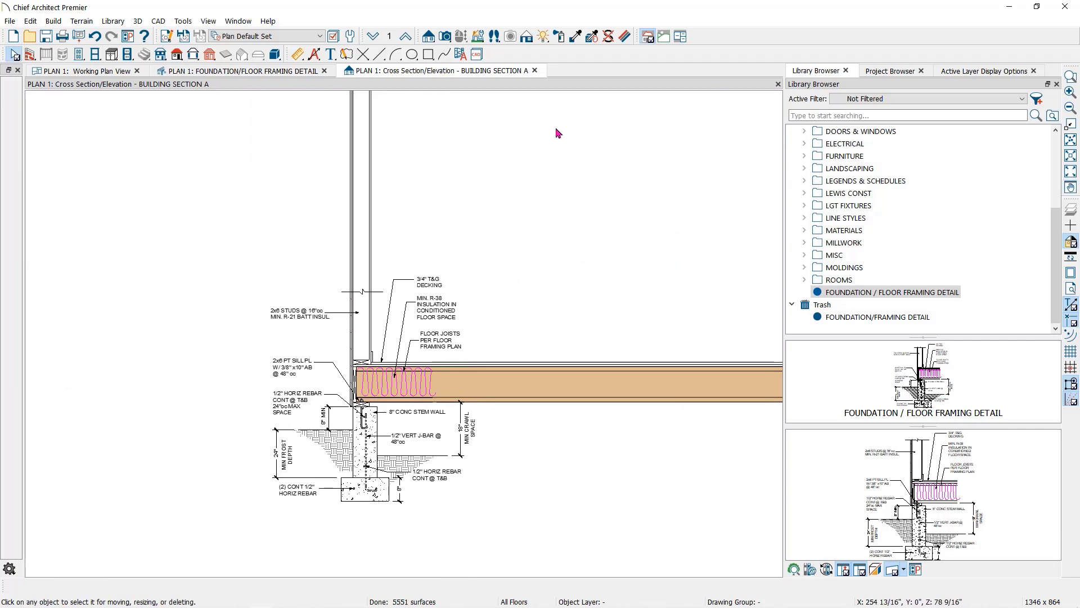
Open the ROOF EAVE DETAIL drawing and mark the top-plate corner with a CAD point.
{"action": "left_click", "coordinate": [882, 73]}
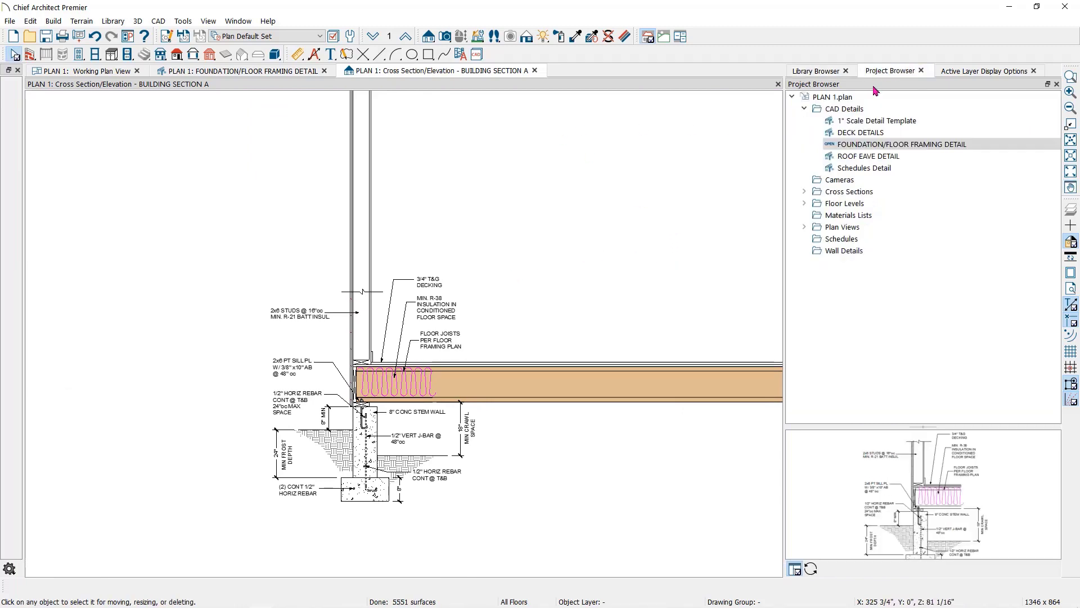
{"action": "double_click", "coordinate": [860, 156]}
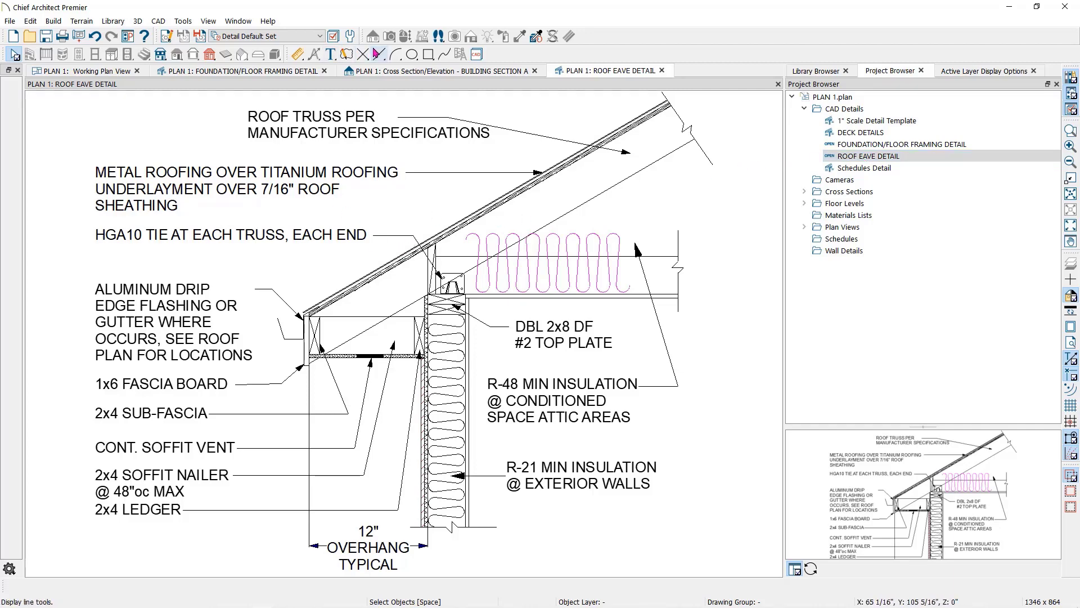
{"action": "left_click", "coordinate": [363, 54]}
{"action": "scroll", "coordinate": [428, 291], "scroll_direction": "up", "scroll_amount": 2}
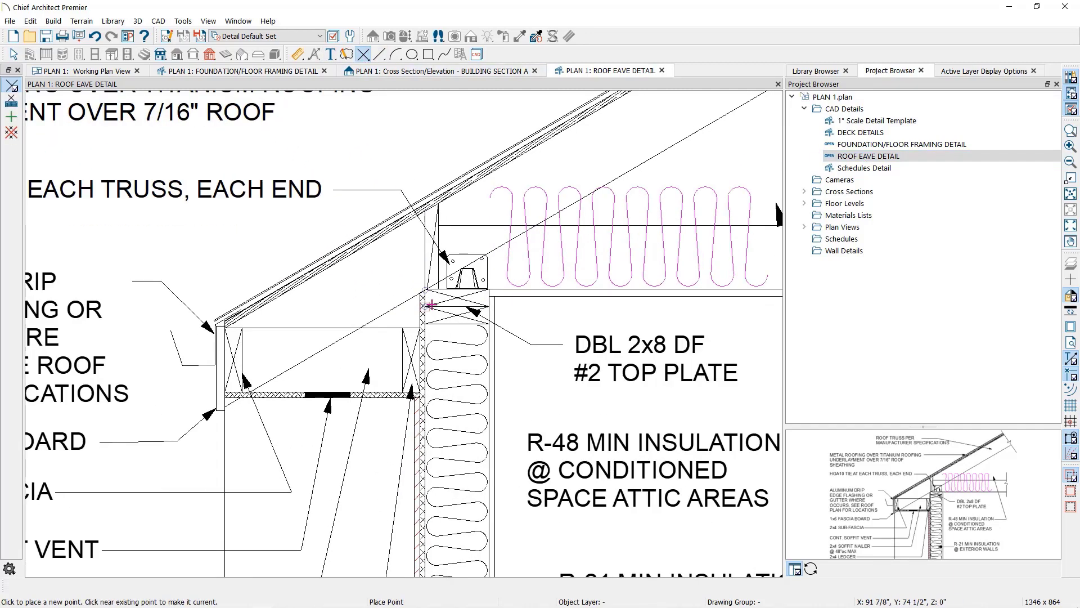
{"action": "scroll", "coordinate": [433, 288], "scroll_direction": "up", "scroll_amount": 2}
{"action": "left_click", "coordinate": [421, 278]}
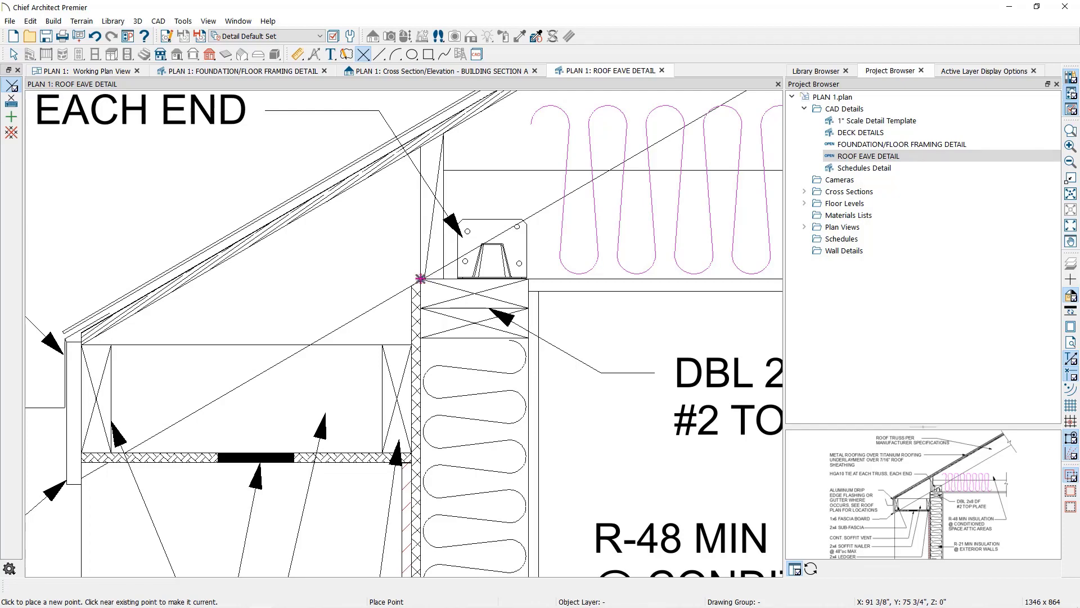
{"action": "scroll", "coordinate": [434, 228], "scroll_direction": "down", "scroll_amount": 2}
{"action": "scroll", "coordinate": [434, 228], "scroll_direction": "down", "scroll_amount": 1}
{"action": "scroll", "coordinate": [434, 229], "scroll_direction": "down", "scroll_amount": 1}
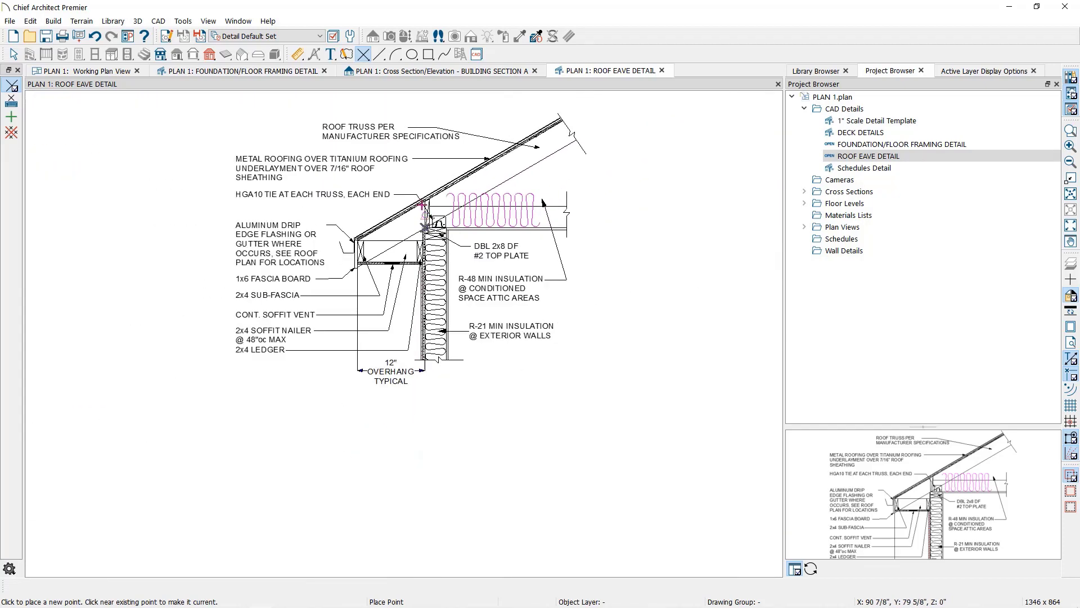
{"action": "key", "text": "space"}
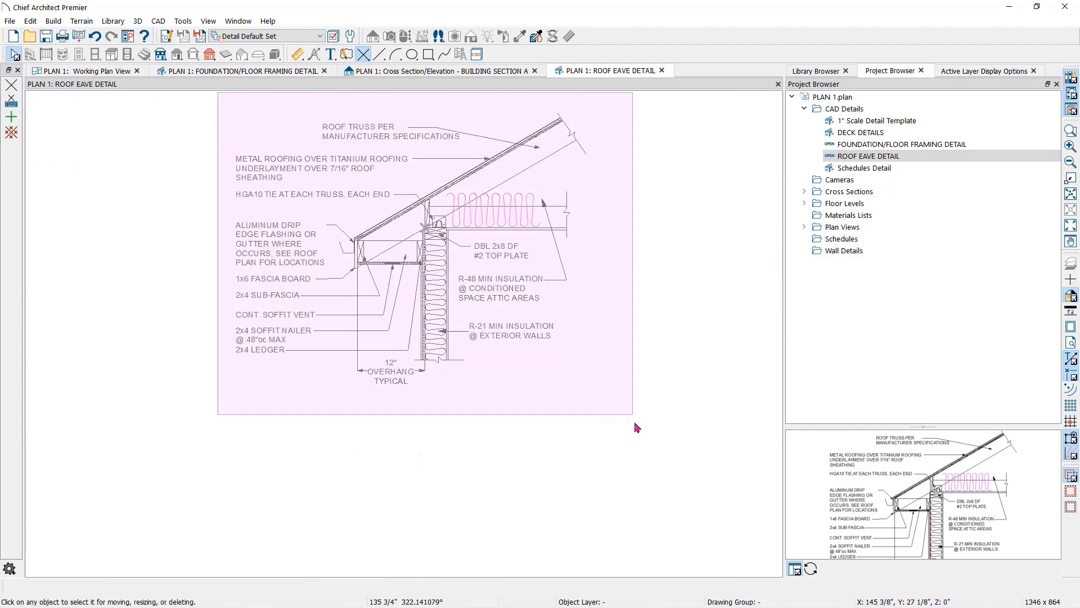
Make the whole eave detail one CAD block with its insertion point at the top-plate corner.
{"action": "left_click_drag", "start_coordinate": [219, 91], "coordinate": [633, 423]}
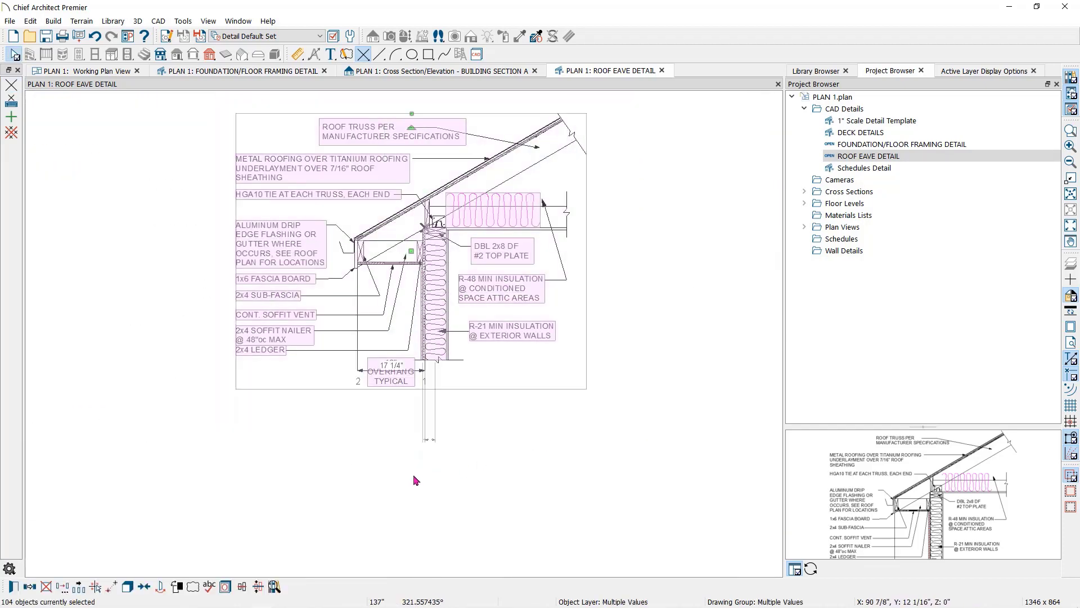
{"action": "left_click", "coordinate": [127, 586]}
{"action": "left_click", "coordinate": [193, 590]}
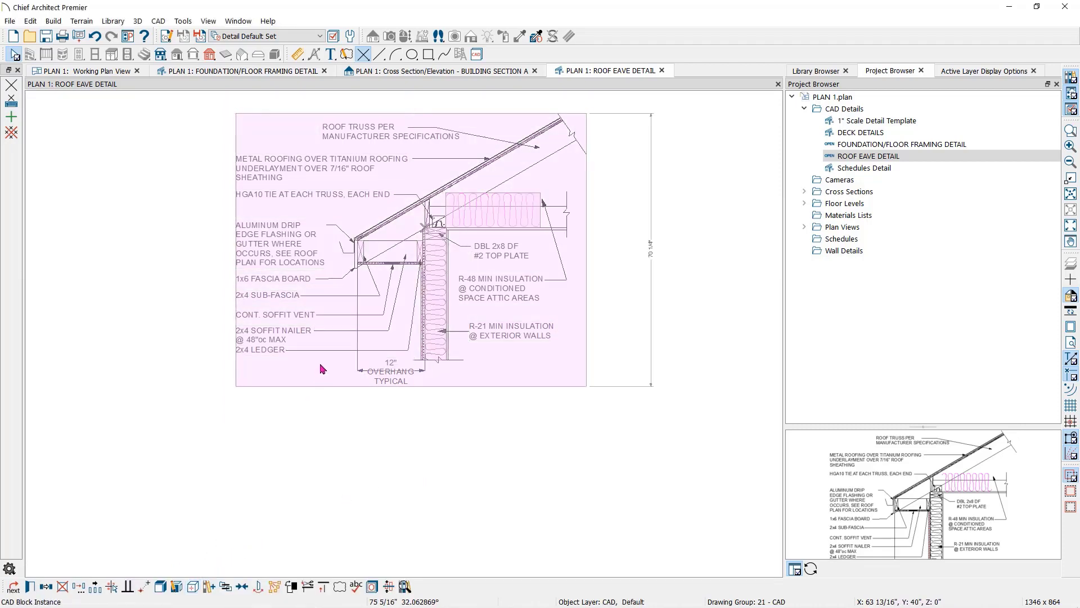
{"action": "left_click", "coordinate": [427, 227]}
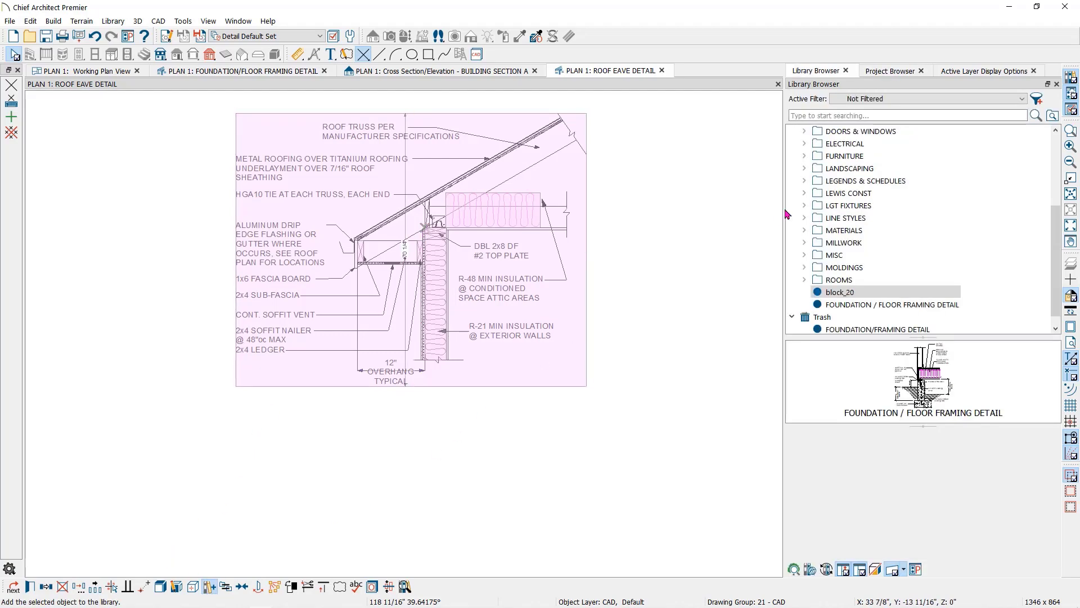
Rename library block block_20 to 'ROOF EAVE DETAIL'.
{"action": "left_click", "coordinate": [849, 292]}
{"action": "type", "text": "ROOMS V"}
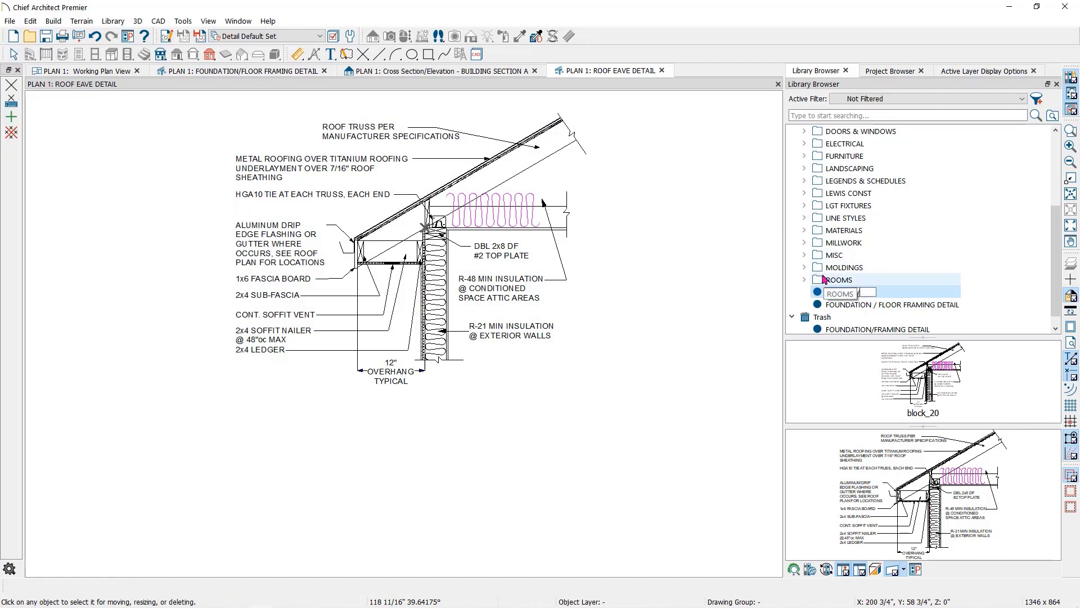
{"action": "type", "text": "E"}
{"action": "type", "text": "E DETAIL"}
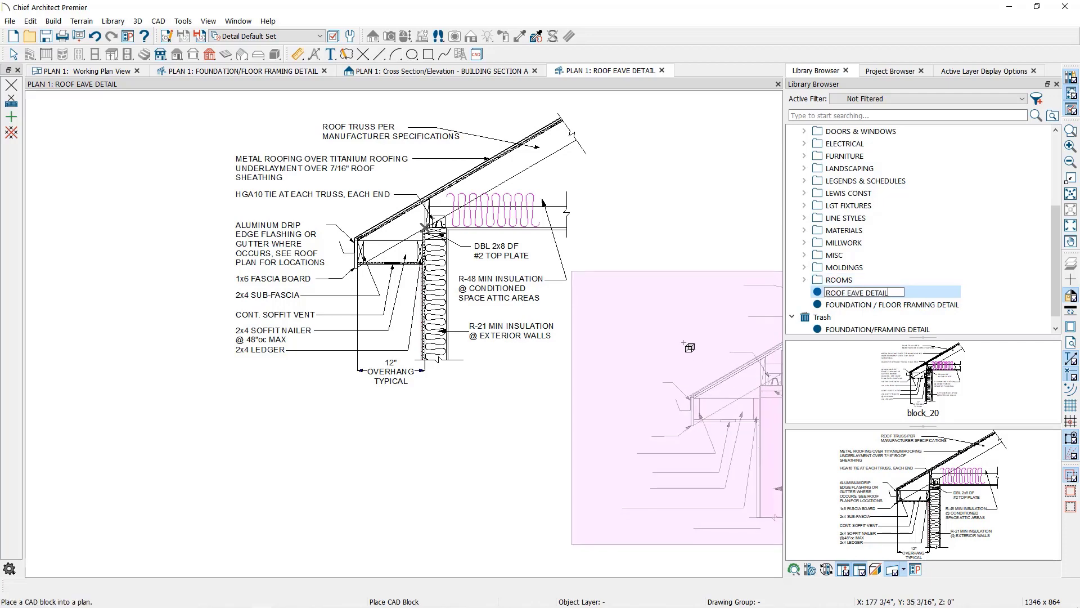
{"action": "key", "text": "Return"}
Place ROOF EAVE DETAIL at the eave's top plate on Building Section A.
{"action": "left_click", "coordinate": [512, 73]}
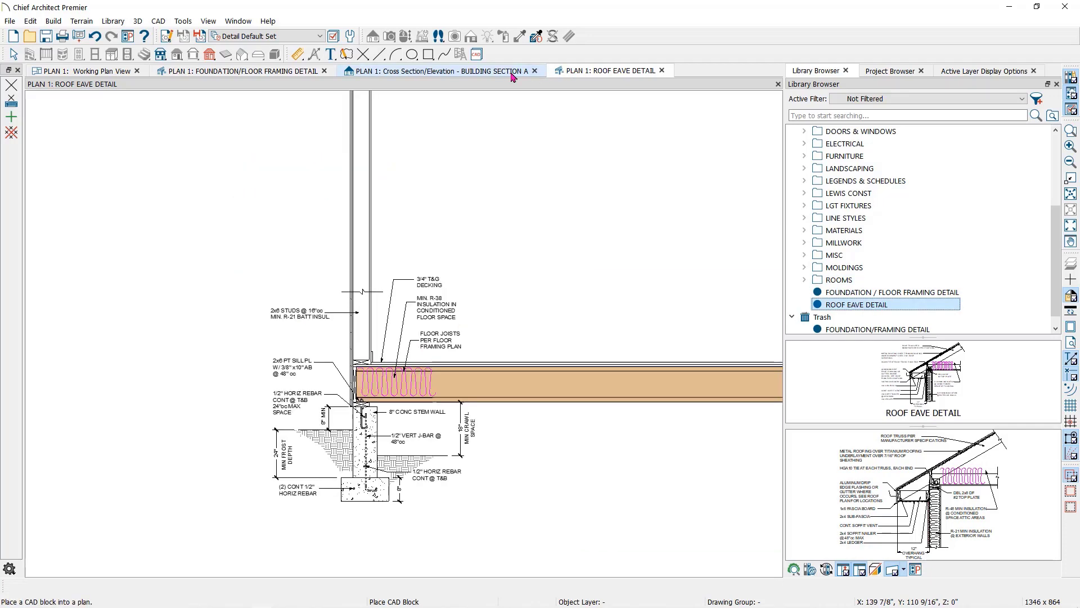
{"action": "scroll", "coordinate": [608, 144], "scroll_direction": "down", "scroll_amount": 1}
{"action": "scroll", "coordinate": [616, 227], "scroll_direction": "down", "scroll_amount": 1}
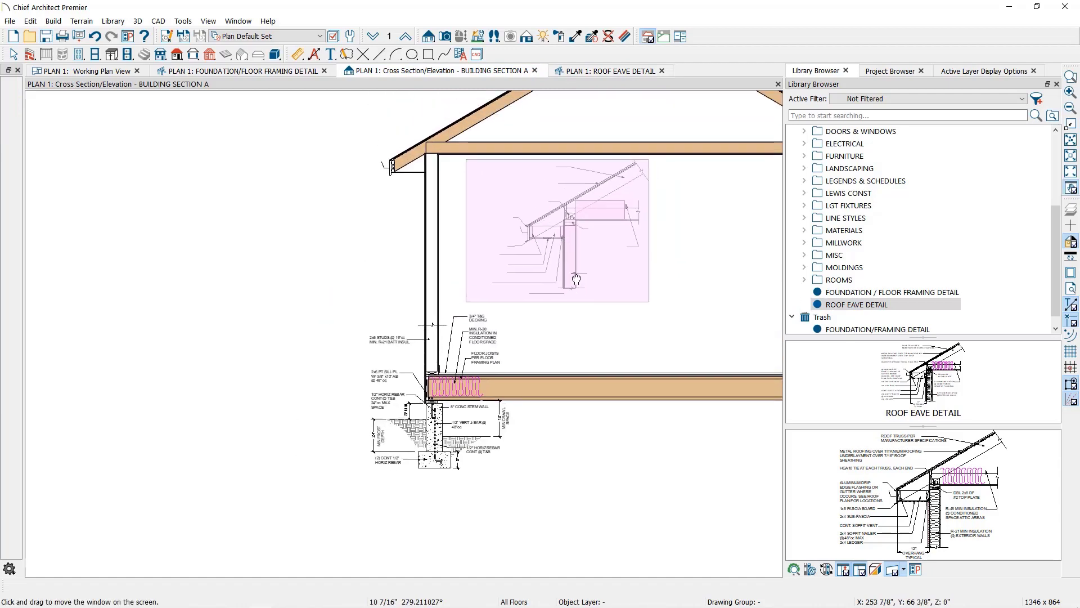
{"action": "scroll", "coordinate": [642, 317], "scroll_direction": "down", "scroll_amount": 1}
{"action": "scroll", "coordinate": [515, 270], "scroll_direction": "up", "scroll_amount": 1}
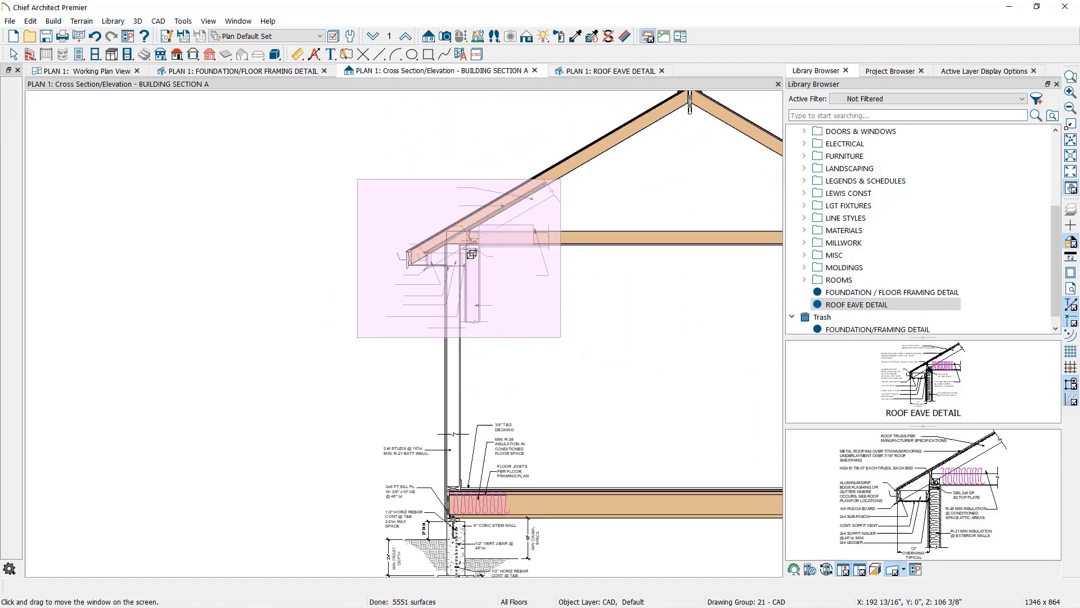
{"action": "scroll", "coordinate": [471, 252], "scroll_direction": "up", "scroll_amount": 2}
{"action": "scroll", "coordinate": [470, 252], "scroll_direction": "up", "scroll_amount": 2}
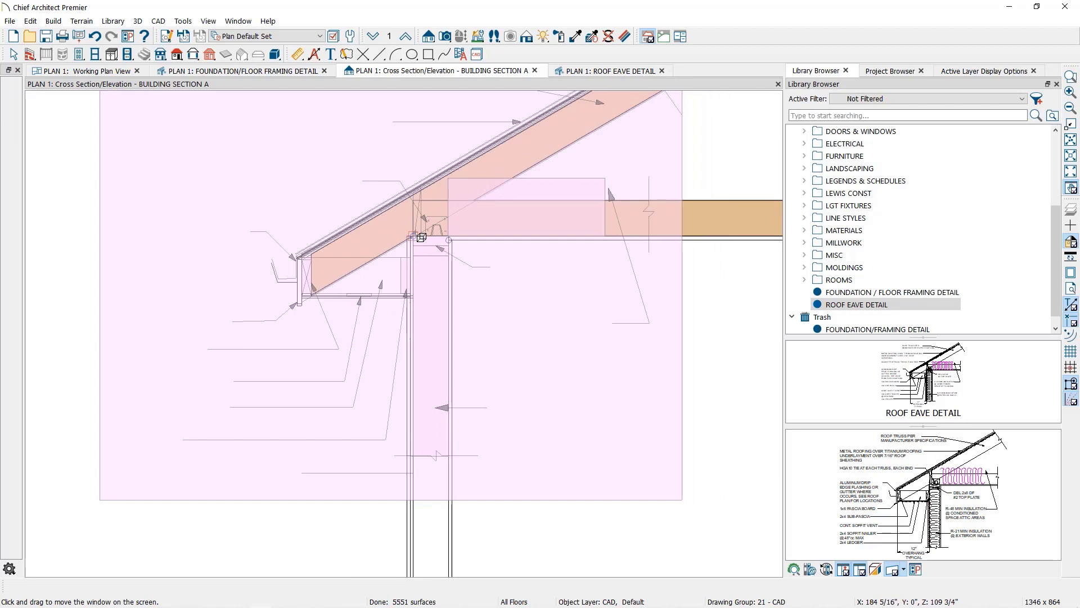
{"action": "left_click", "coordinate": [450, 244]}
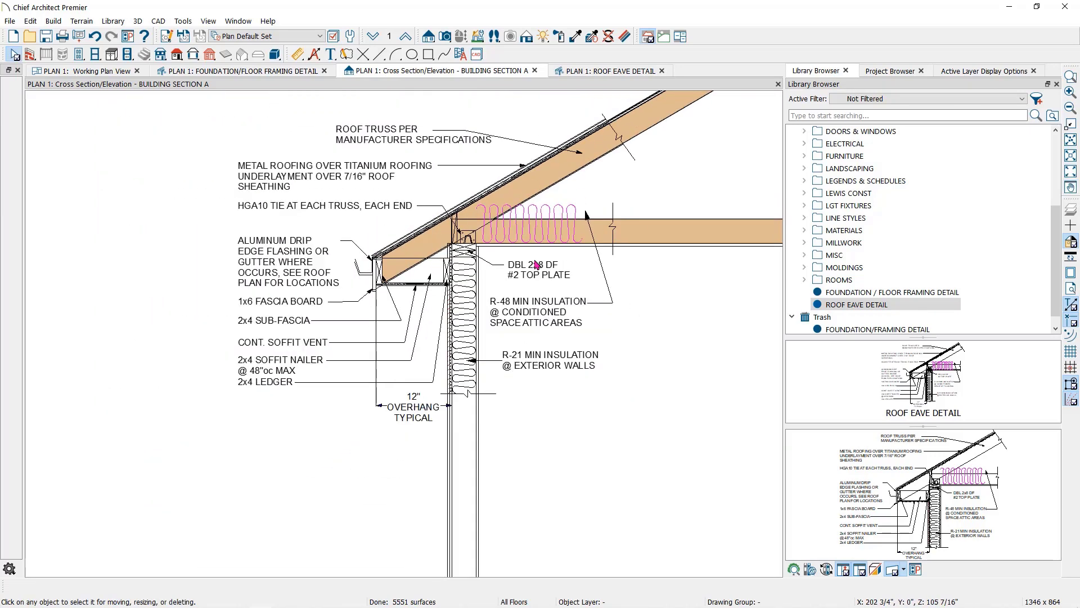
{"action": "scroll", "coordinate": [536, 264], "scroll_direction": "down", "scroll_amount": 3}
{"action": "middle_click_drag", "start_coordinate": [537, 263], "coordinate": [642, 266]}
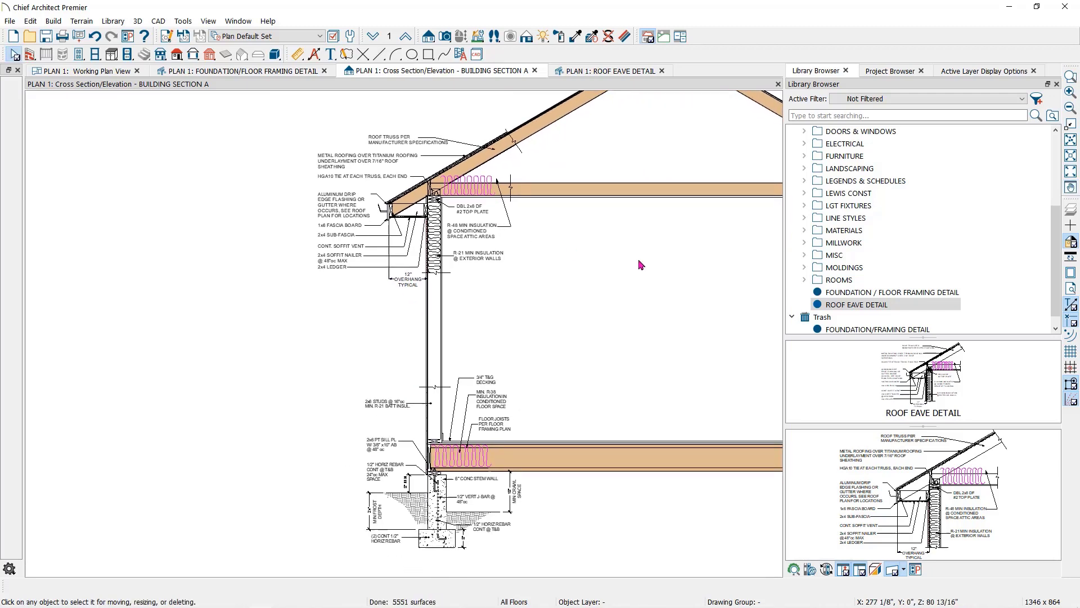